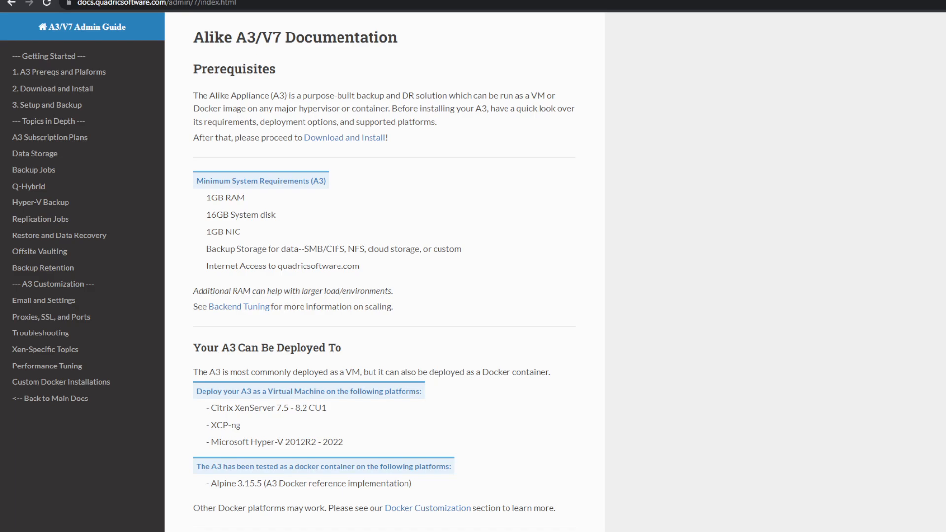
- Download the XVA image for XenServer/XCP from the Download and Install page of the A3 documentation
left_click(67, 94)
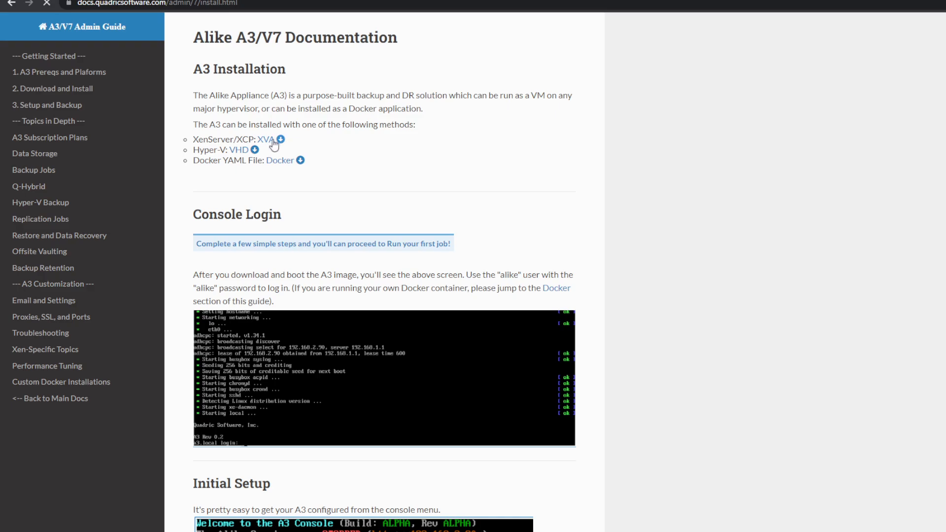
left_click(272, 140)
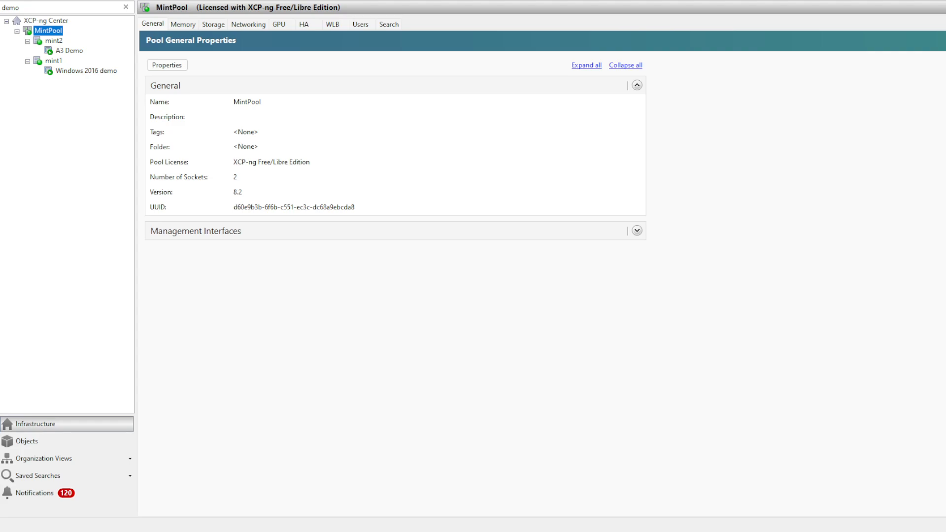
- Switch to XCP-ng Center and log in to the A3 Demo VM's console as the alike user with the account password
left_click(58, 52)
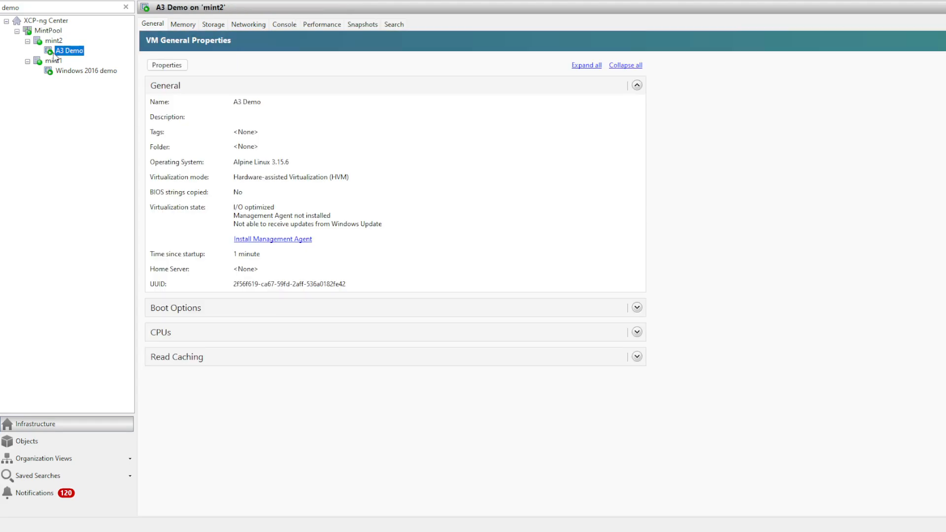
left_click(279, 27)
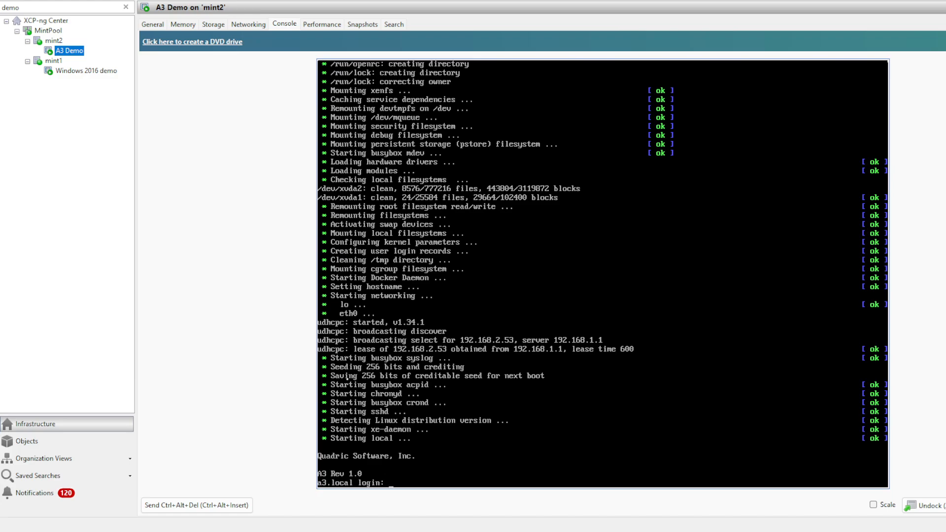
type("alike")
key("Return")
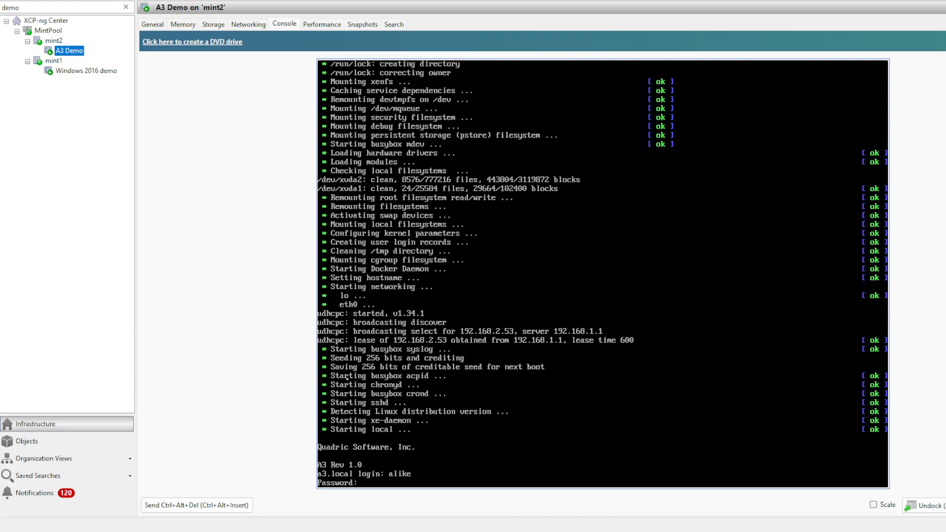
key("Return")
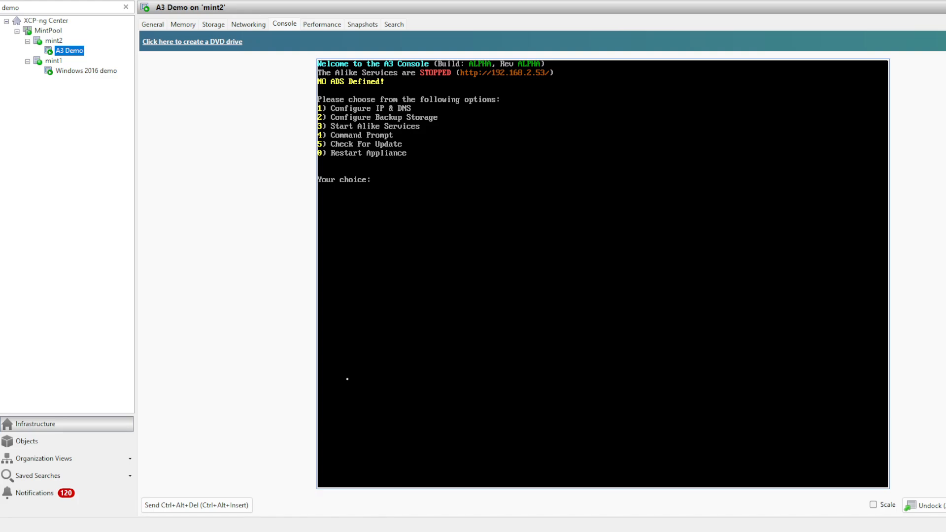
- Check for appliance updates from the A3 console menu and apply them
type("5")
key("Return")
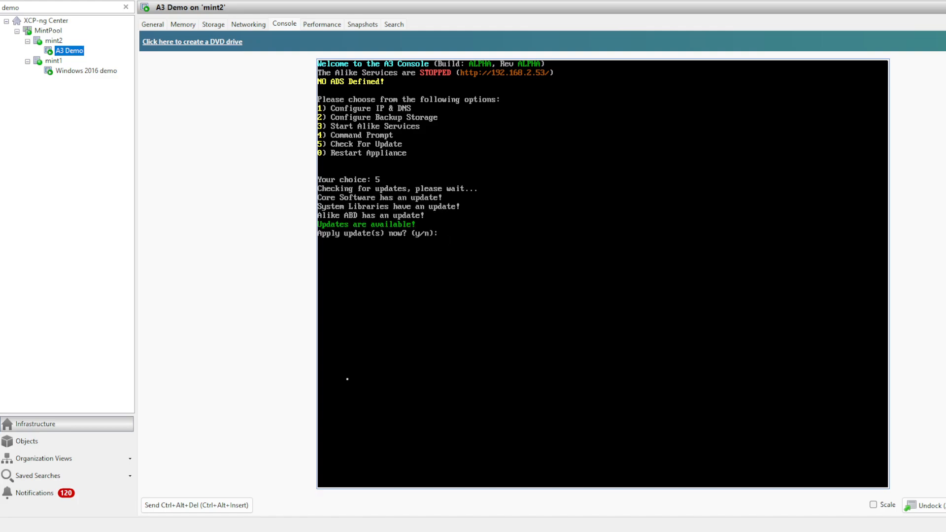
type("y")
key("Return")
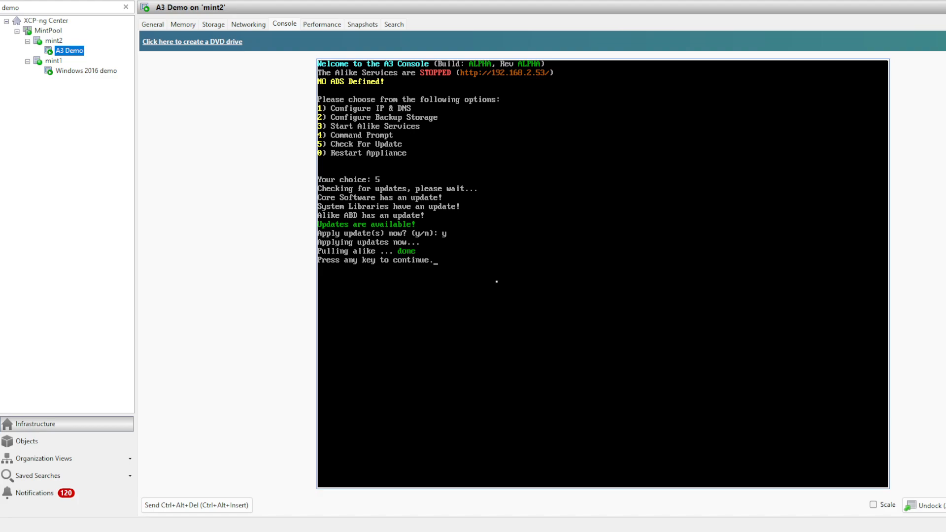
key("Return")
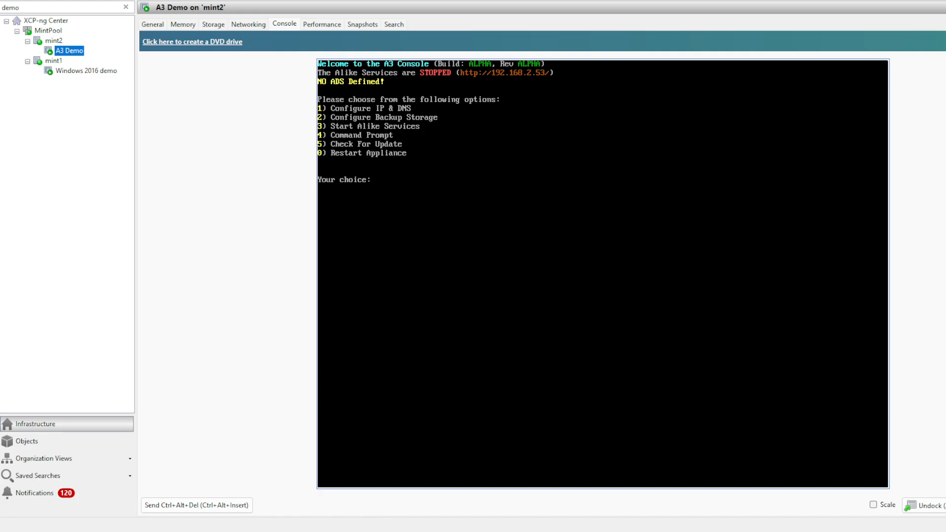
- Choose NFS as the storage type for the primary backup storage (ADS)
type("2")
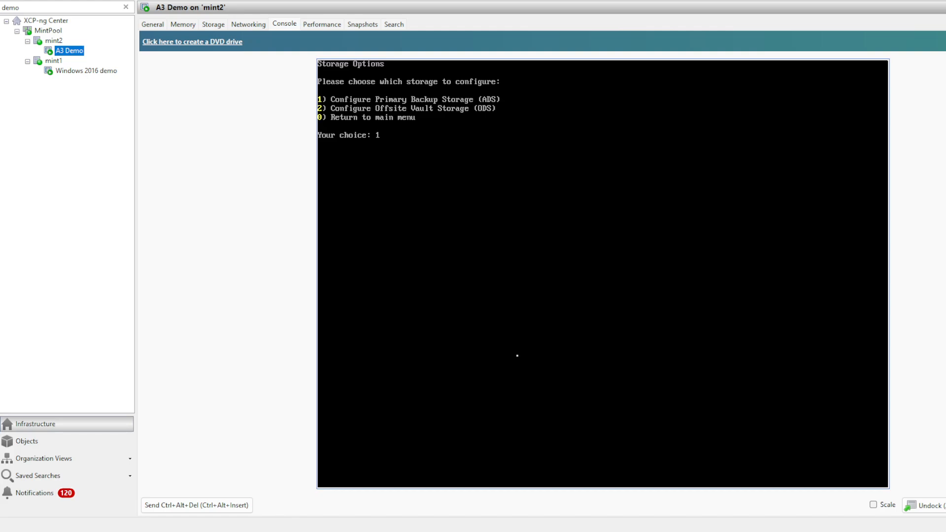
key("Return")
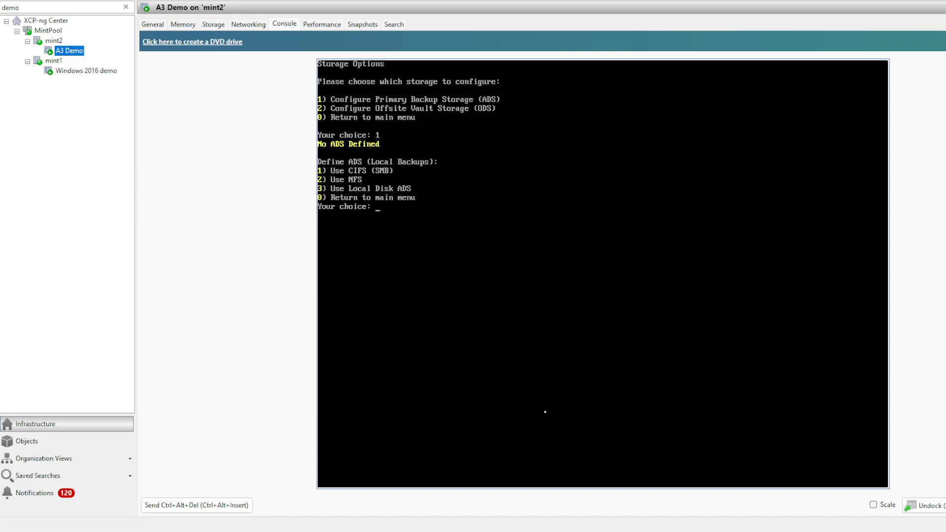
type("2")
key("Return")
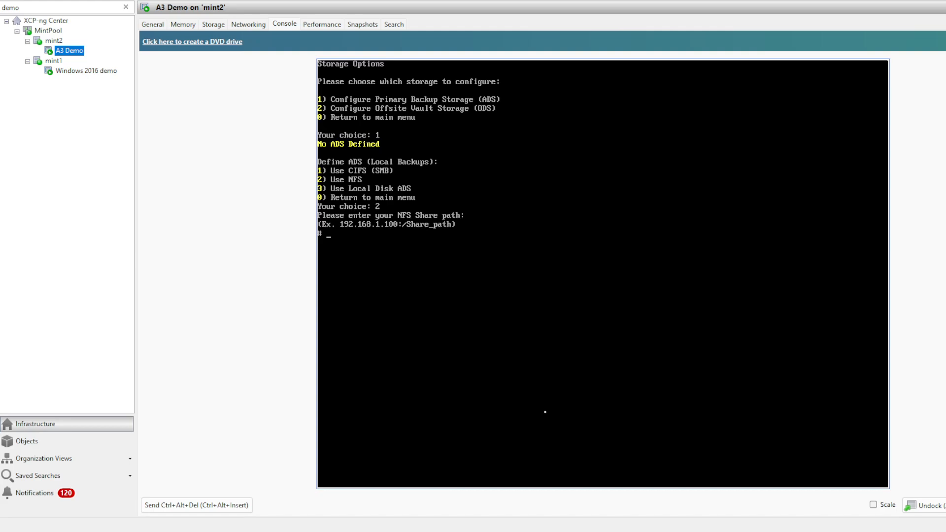
- Mount the NFS share 192.168.1.103:/volume1/Public/demo using protocol version 4
type("192.168.1.103:/volume1/Public")
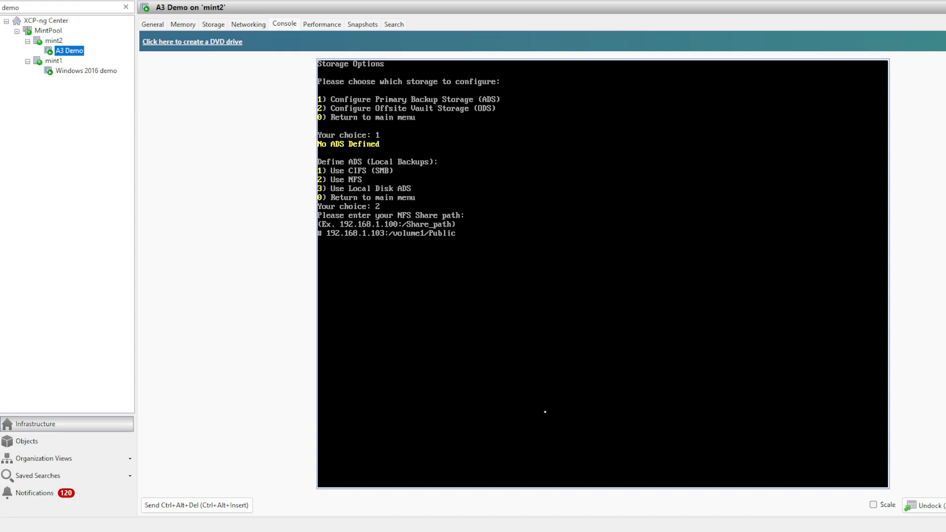
type("/demo")
key("Return")
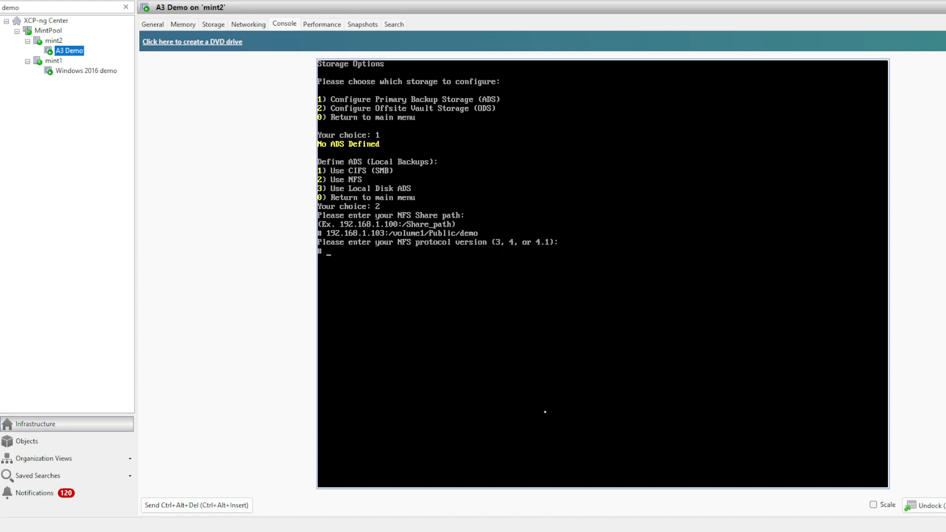
type("4")
key("Return")
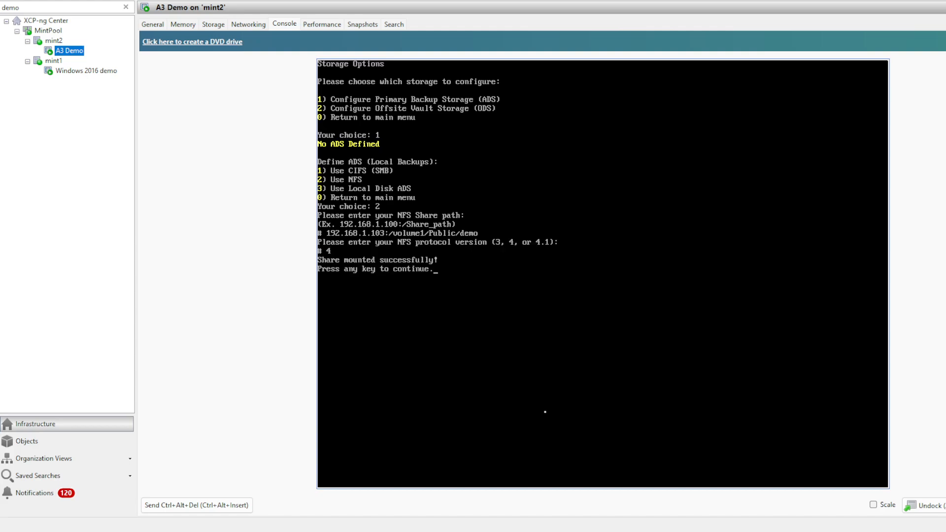
key("Return")
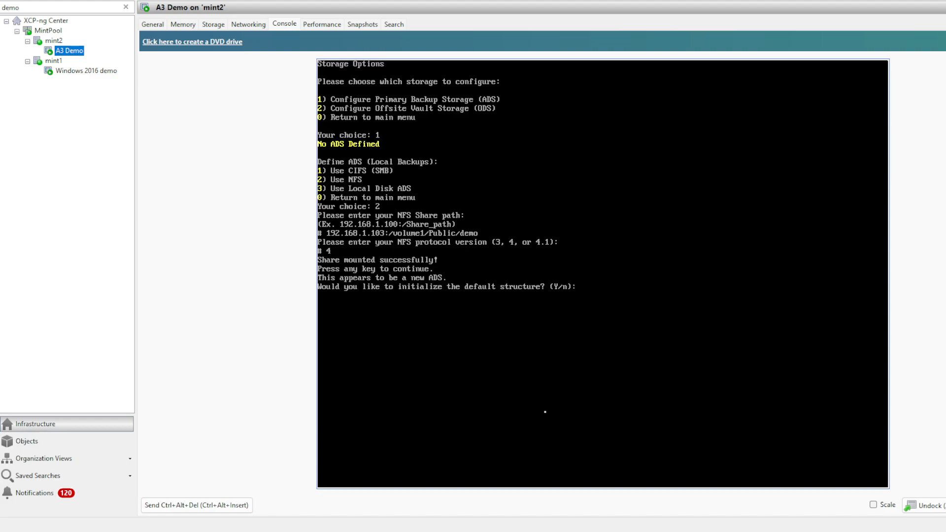
- Initialize the default ADS structure, keeping the 2MB block size and leaving block encryption off, and return to the main menu
type("y")
key("Return")
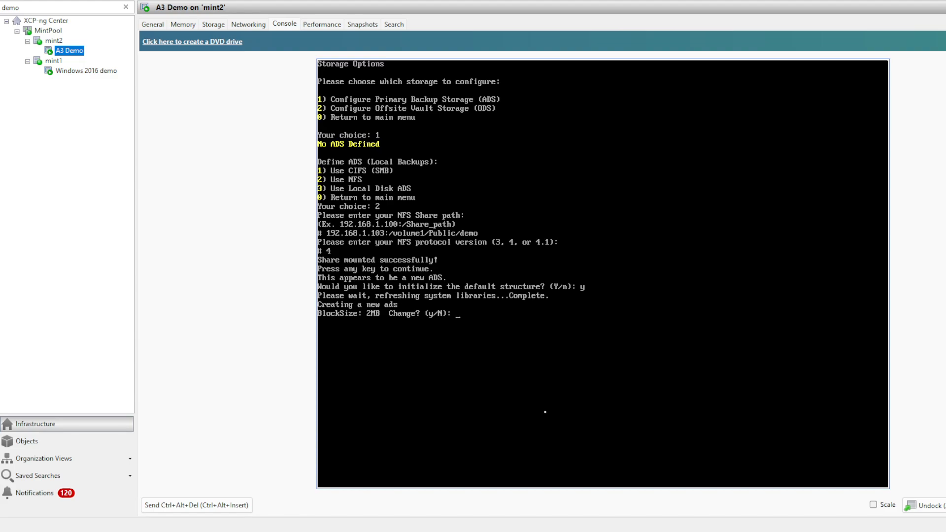
key("Return")
key("Return")
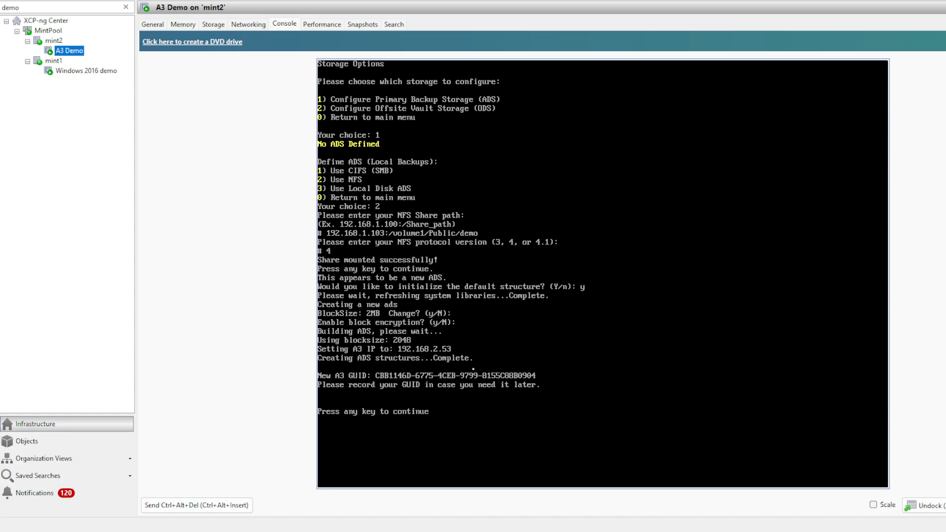
key("Return")
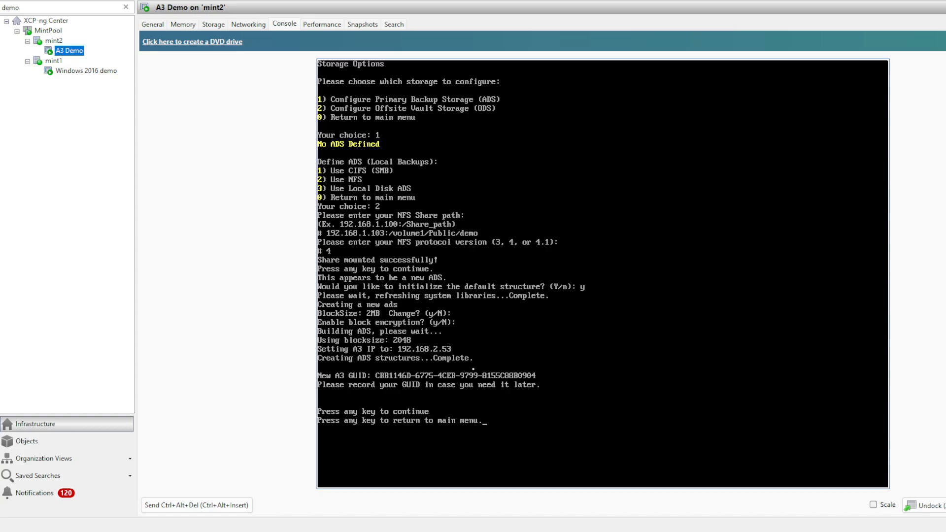
key("Return")
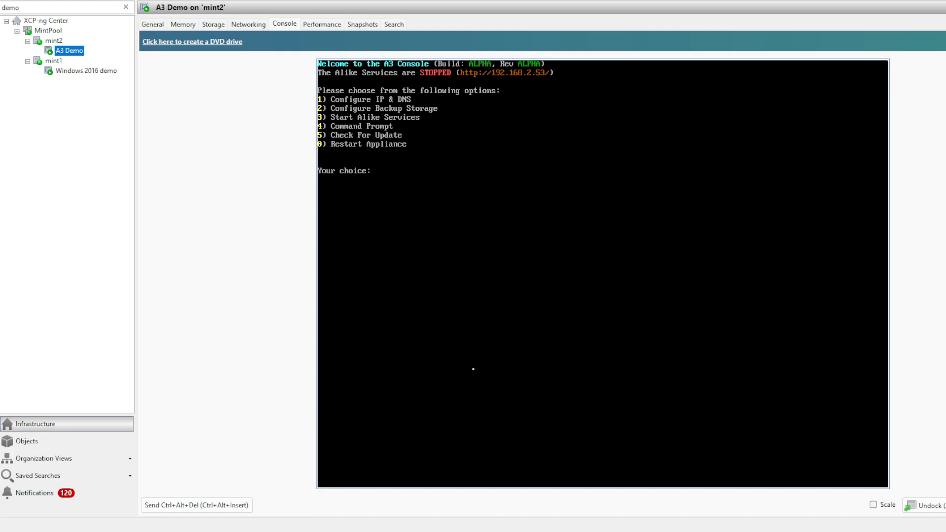
- Start the Alike services on the appliance
type("3")
key("Return")
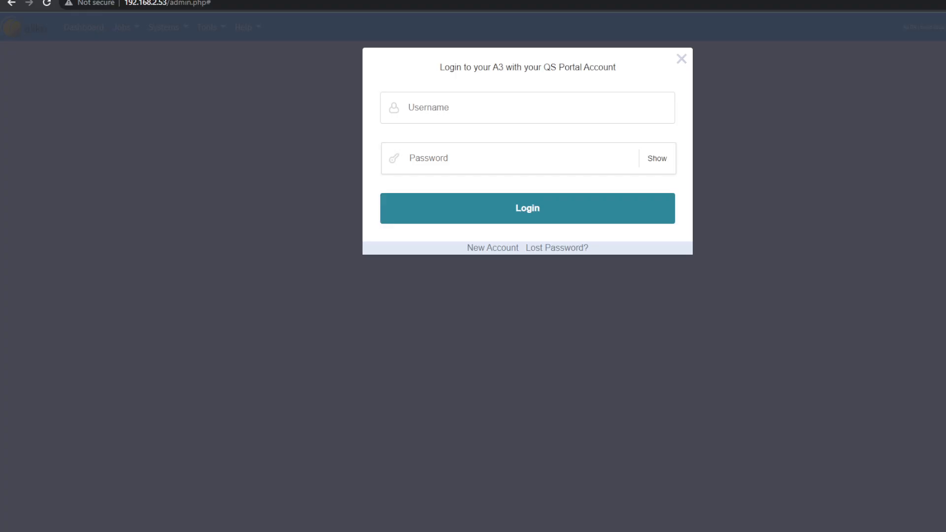
- Log in to the A3 web interface at 192.168.2.53 in the browser with the QS Portal account's e-mail and password
left_click(425, 111)
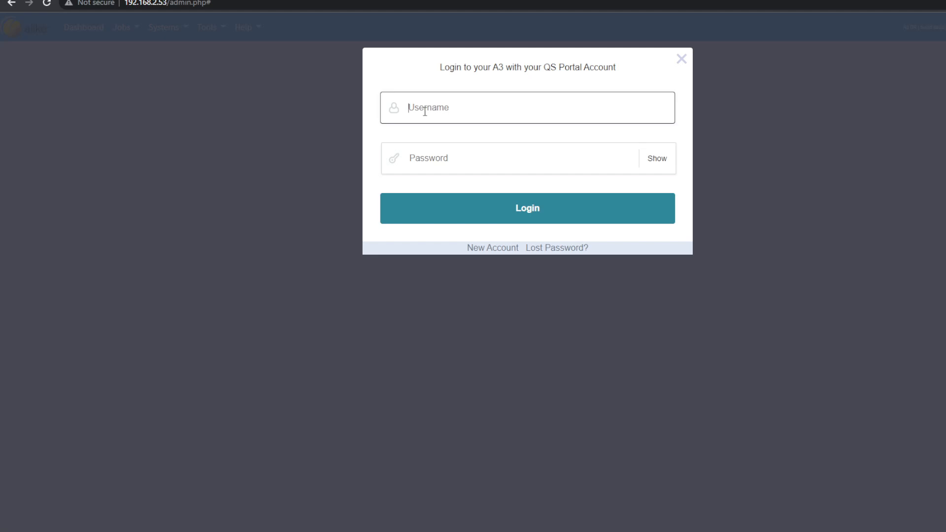
left_click(583, 126)
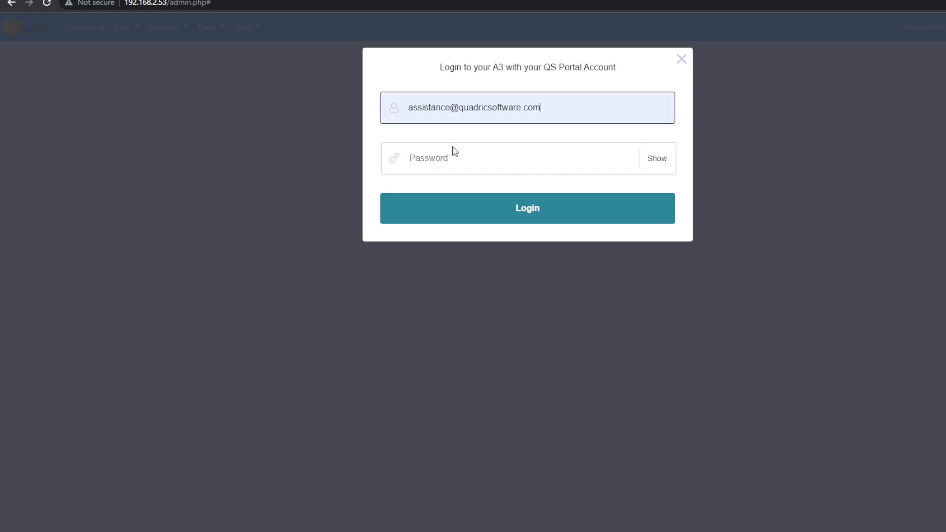
left_click(449, 158)
type("****")
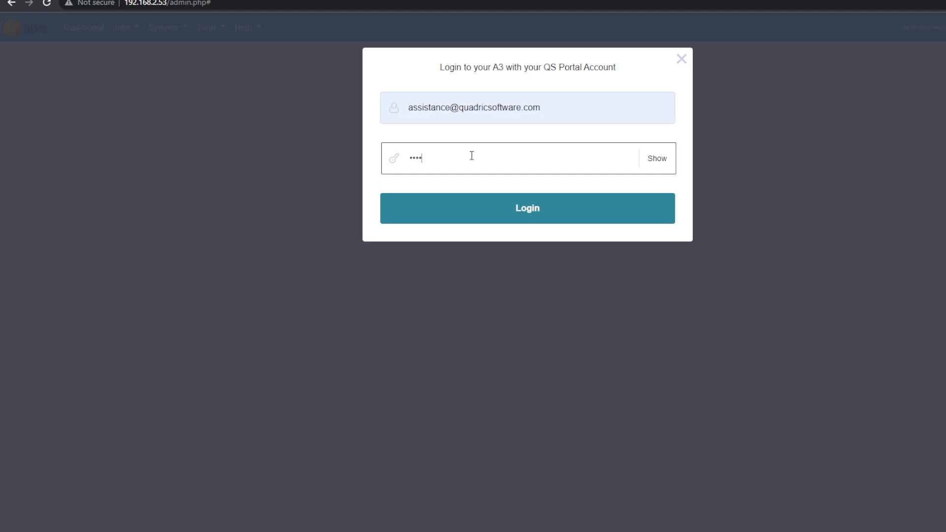
type("****")
left_click(518, 217)
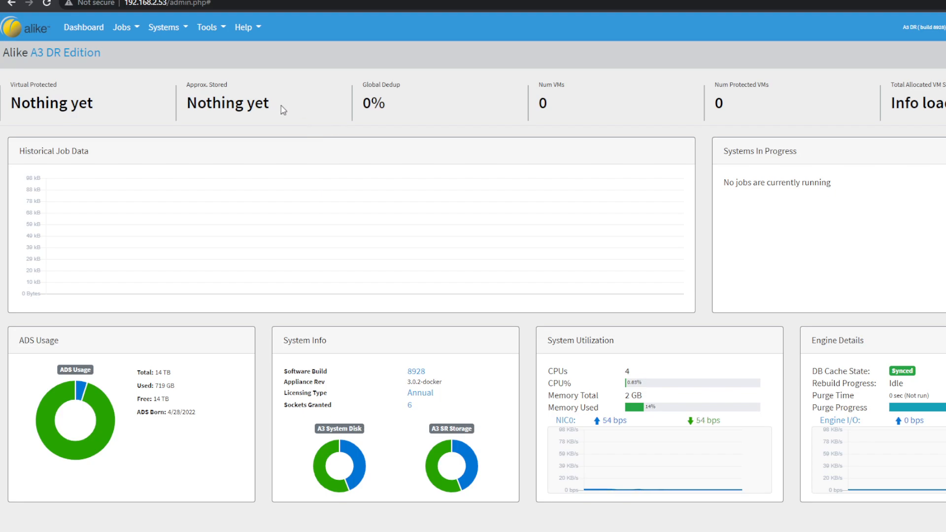
- Associate the available New A3 installation with the A3 Trial subscription and refresh the subscription information
left_click(213, 31)
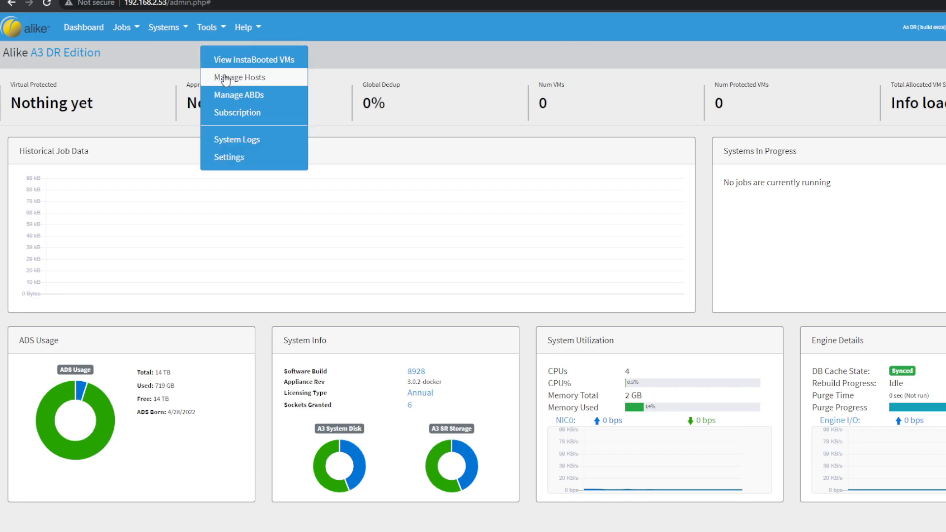
left_click(237, 113)
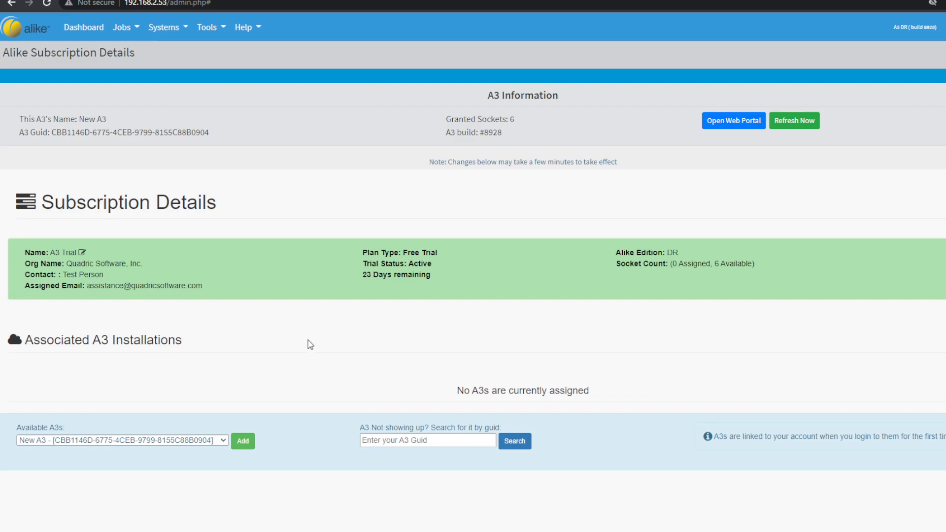
left_click(246, 443)
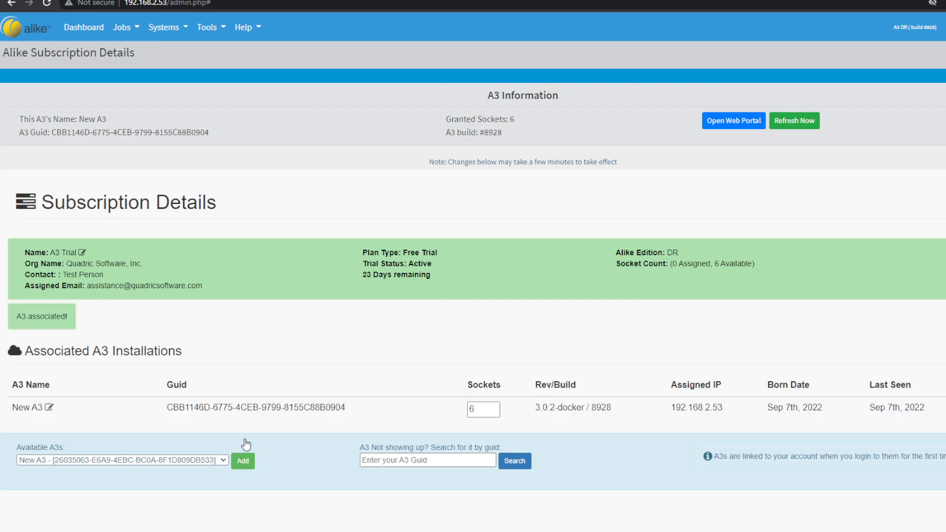
left_click(806, 123)
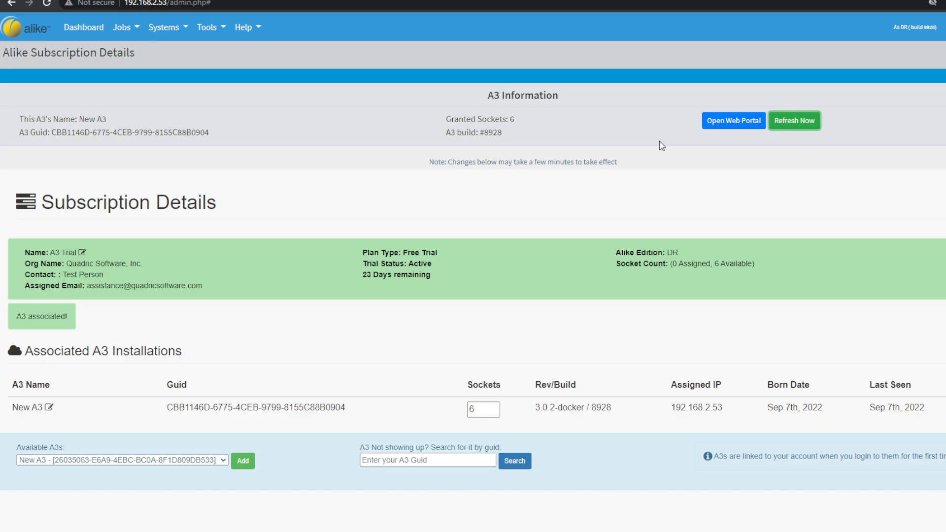
left_click_drag(167, 407, 349, 407)
left_click(349, 407)
- Start a new XenServer host entry for 192.168.1.14 in host management, enter the host password and test the credentials
left_click(208, 34)
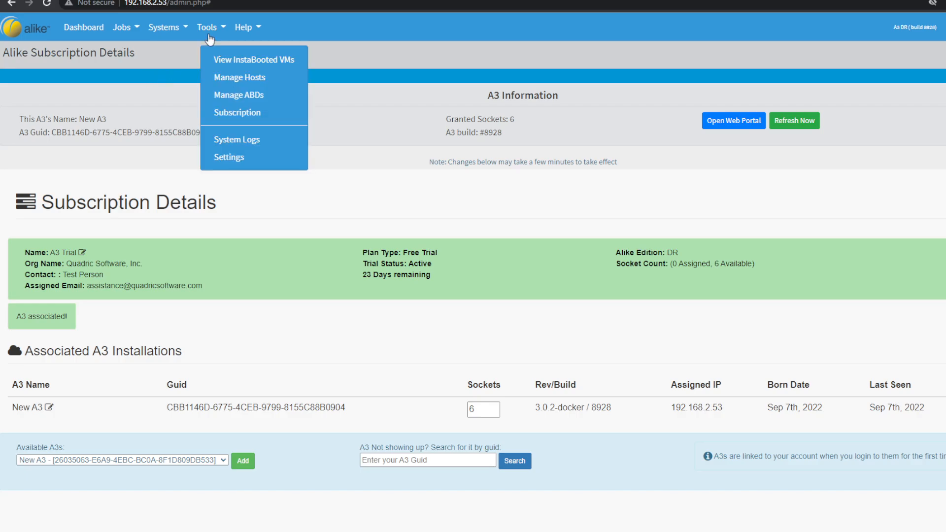
left_click(232, 80)
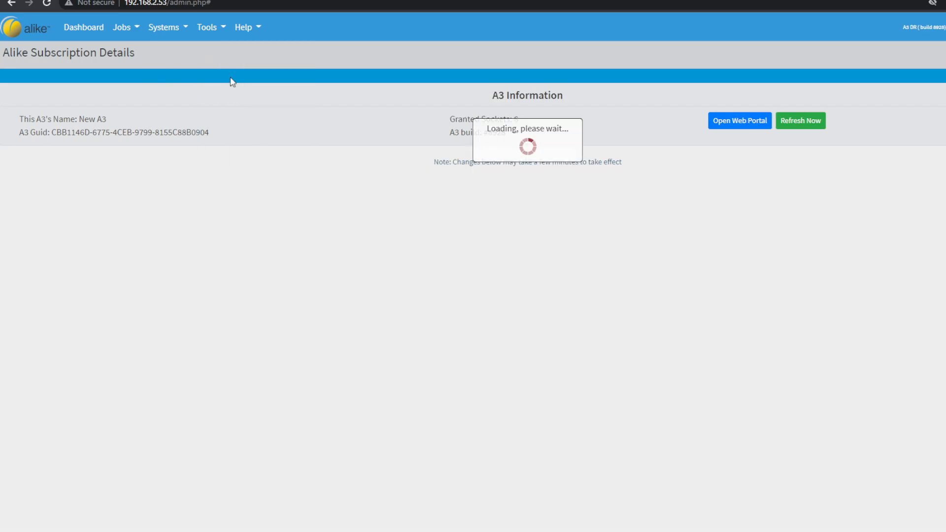
left_click(619, 51)
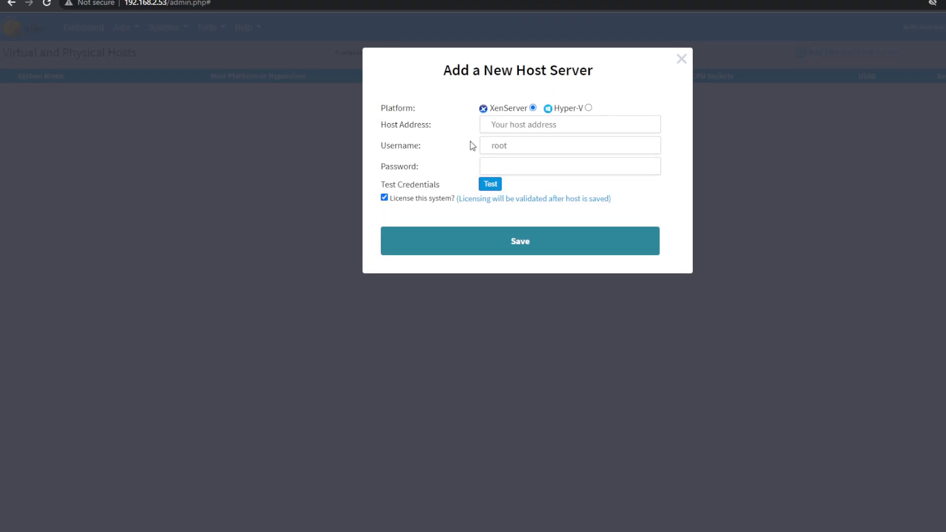
left_click(504, 126)
left_click(553, 146)
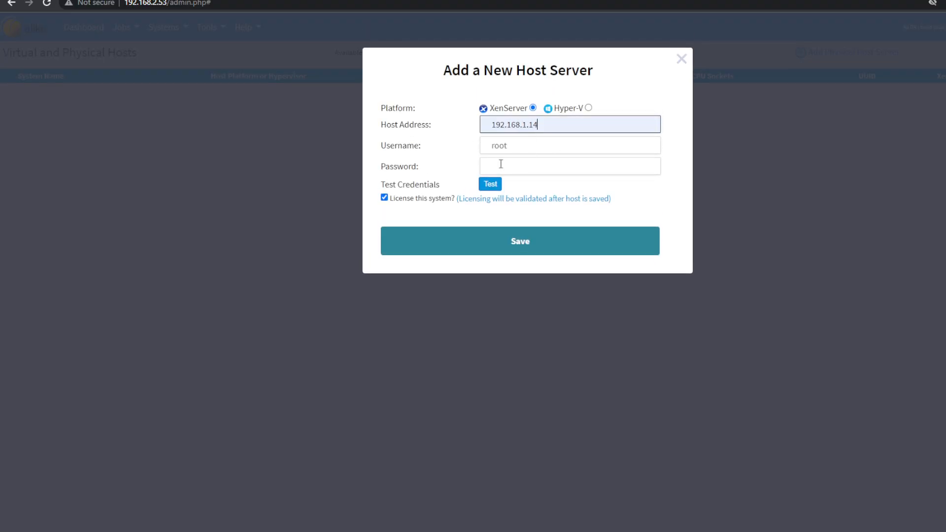
left_click(498, 165)
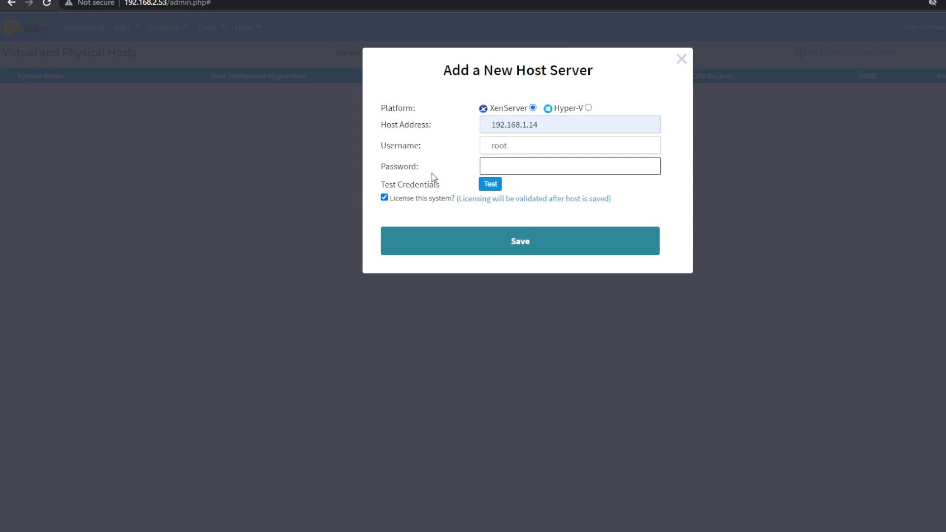
type("••••••")
left_click(494, 185)
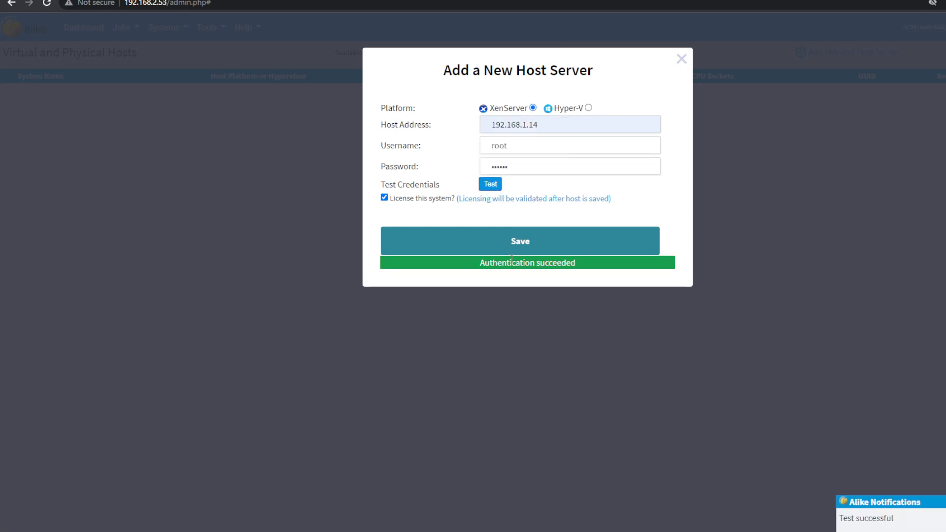
- Save the new host server with licensing enabled, acknowledge the notice and reload the list of hosts
left_click(507, 243)
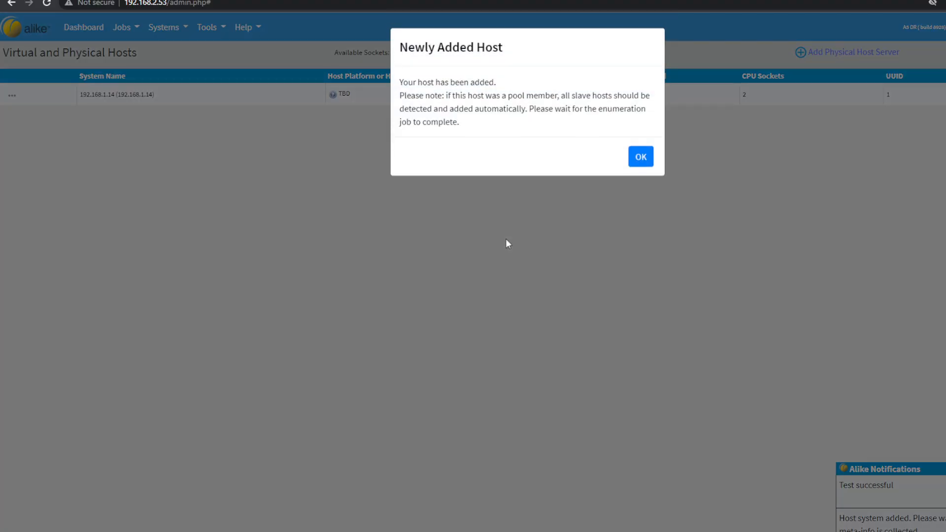
left_click(638, 159)
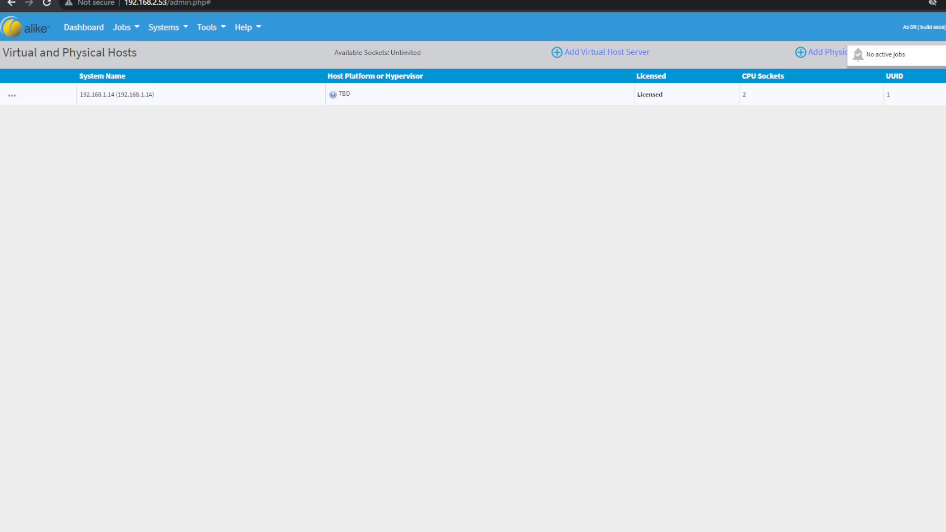
left_click(207, 36)
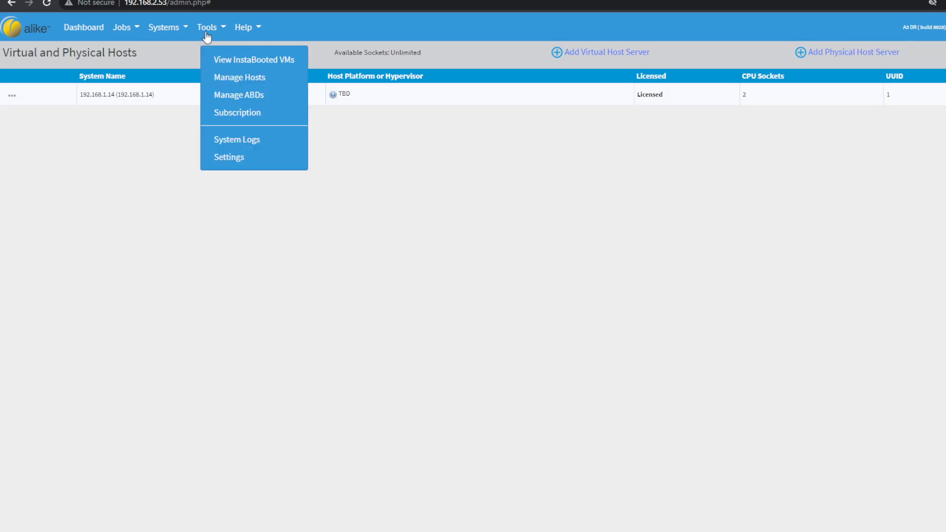
left_click(234, 80)
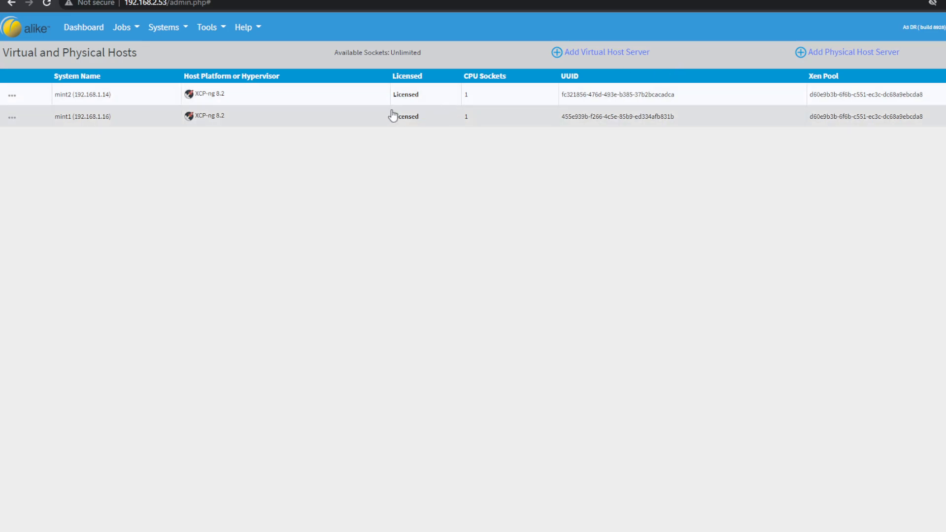
- Deploy the ABD template to the MintPool Xen pool and close the ABD management dialog
left_click(210, 30)
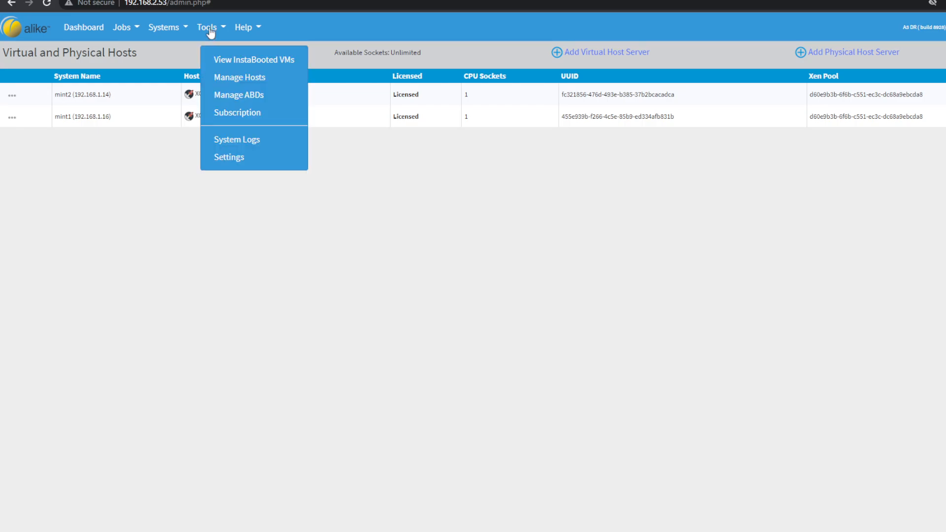
left_click(230, 99)
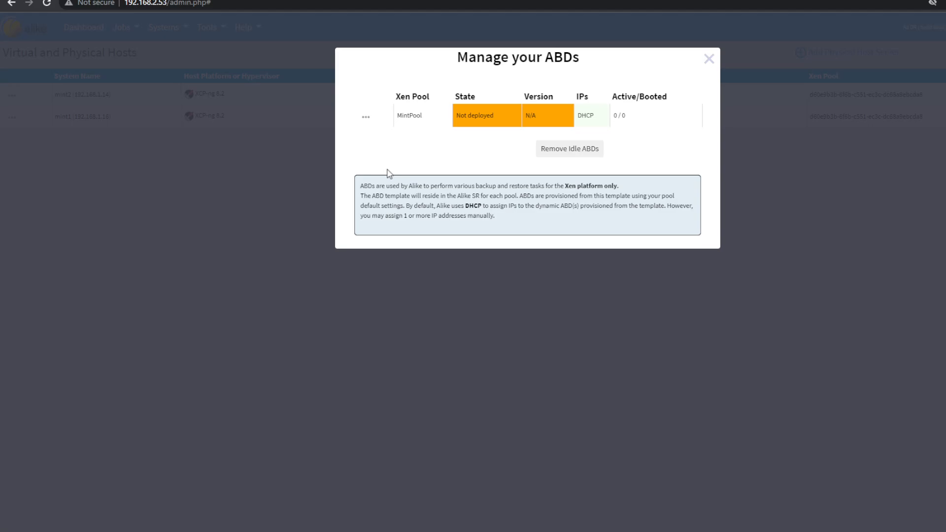
left_click(366, 117)
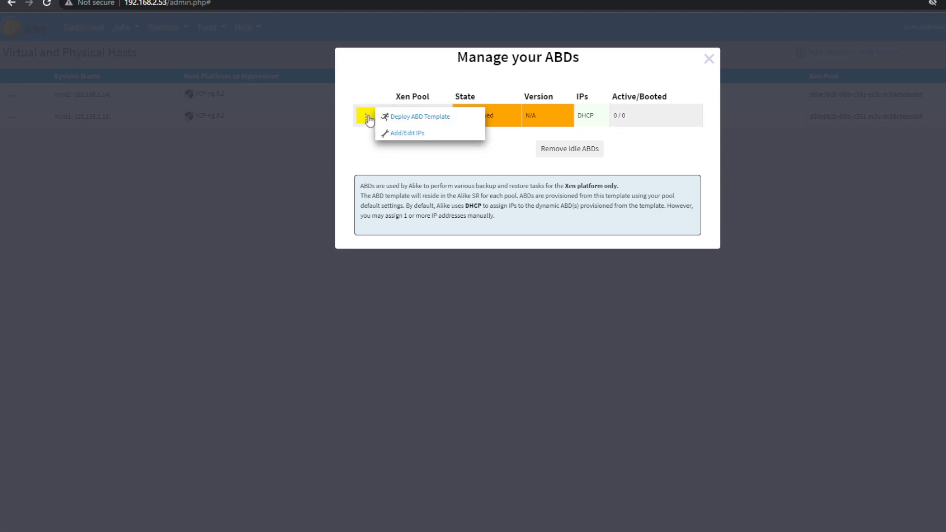
left_click(422, 118)
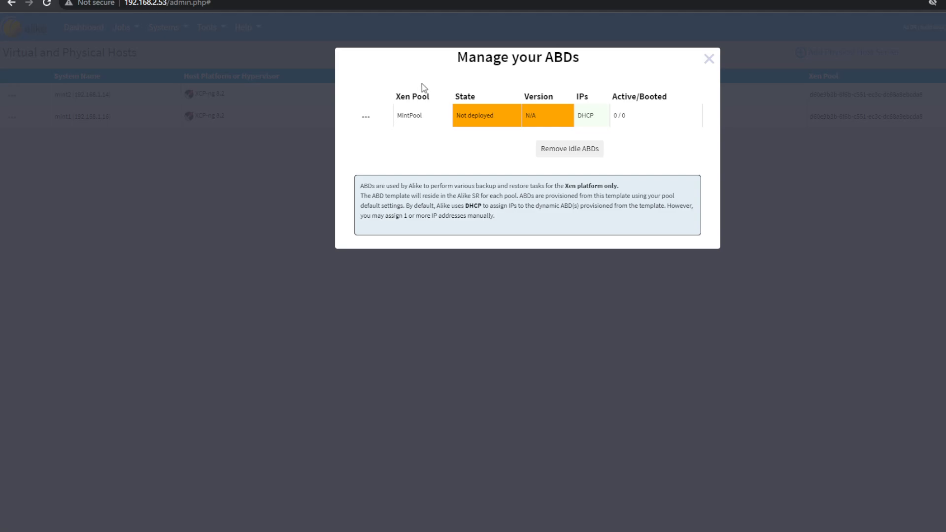
left_click(366, 117)
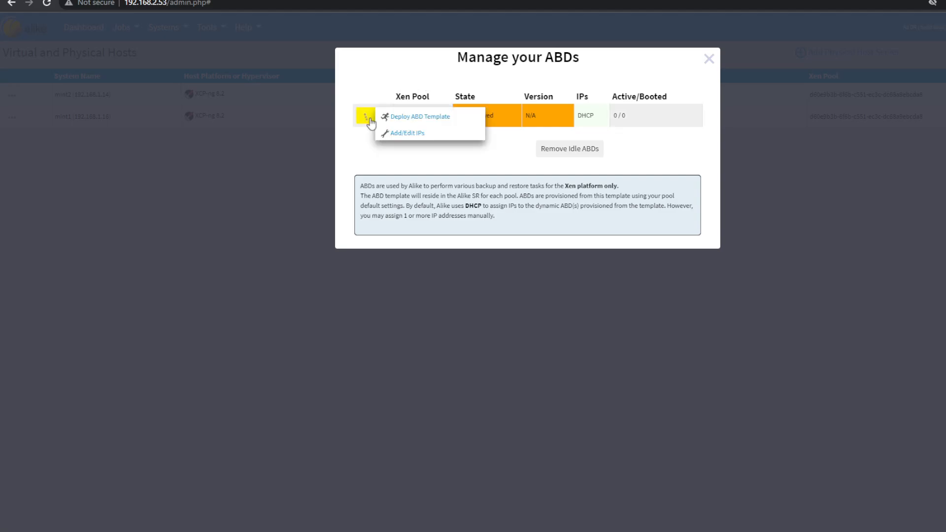
left_click(402, 119)
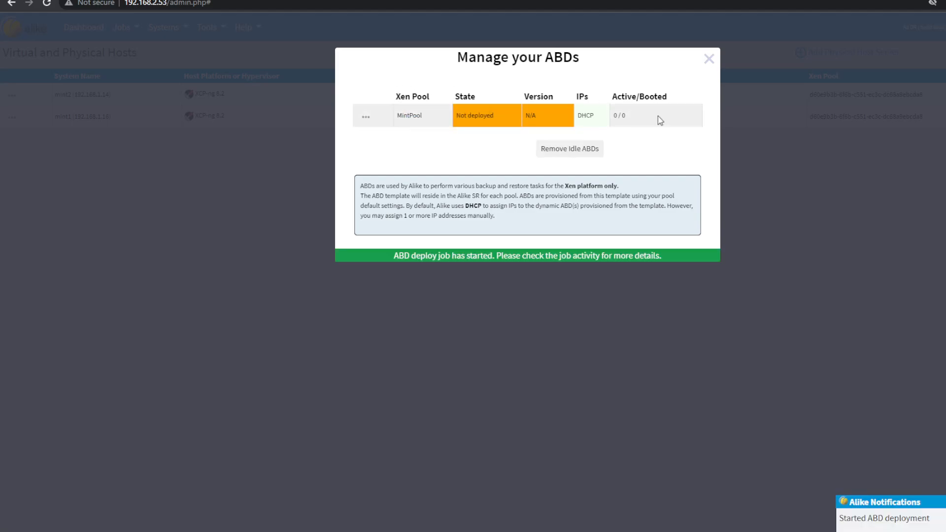
left_click(708, 69)
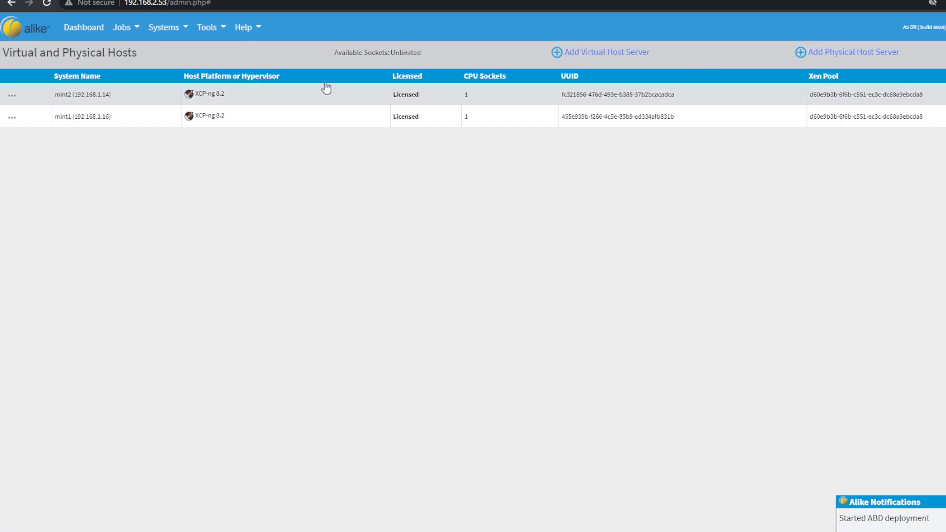
- Run the ABD diagnostic job on MintPool and review its job messages
left_click(219, 36)
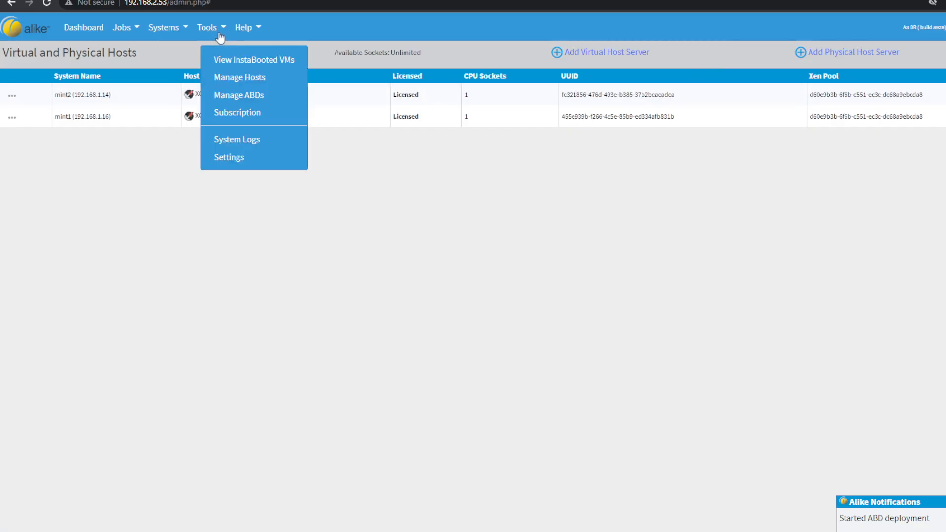
left_click(247, 95)
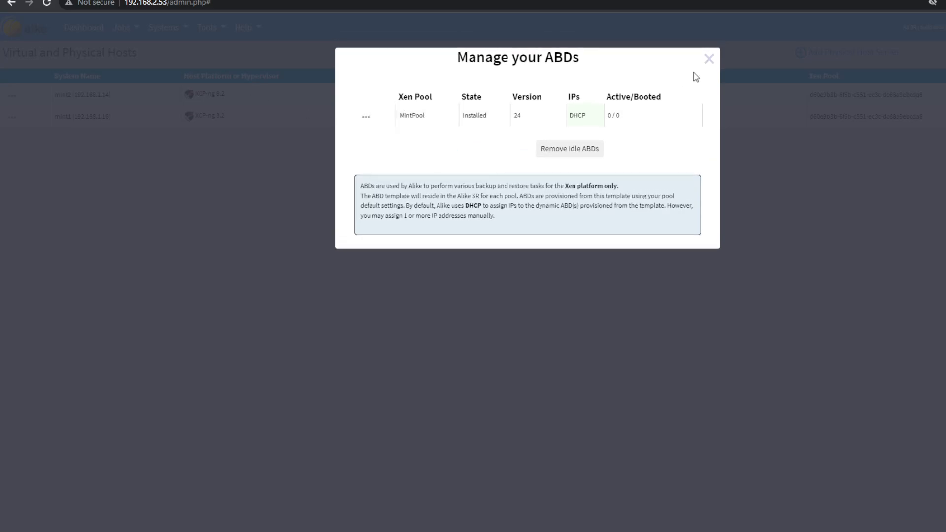
left_click(366, 117)
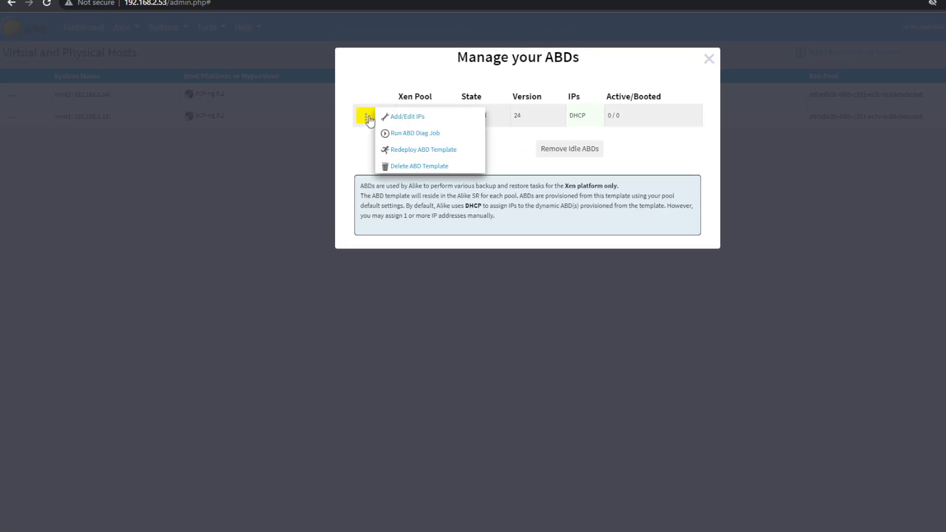
left_click(416, 136)
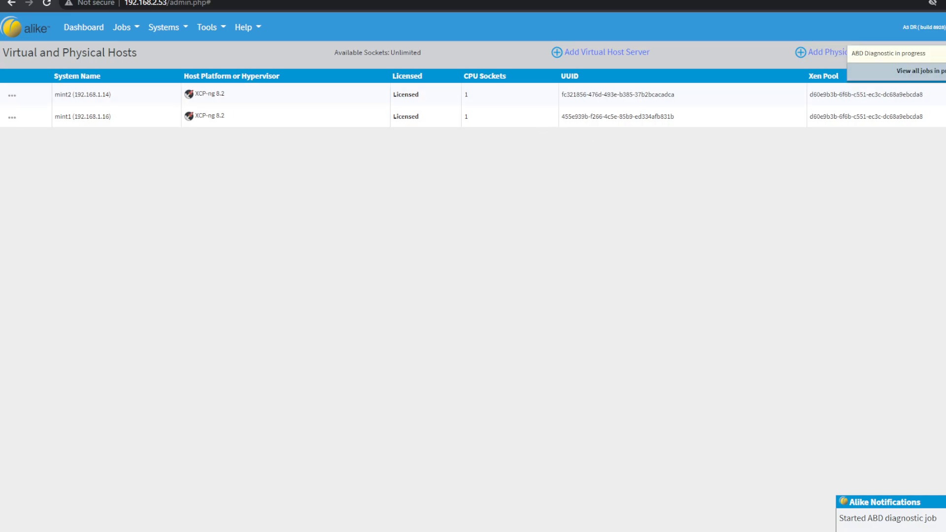
left_click(912, 54)
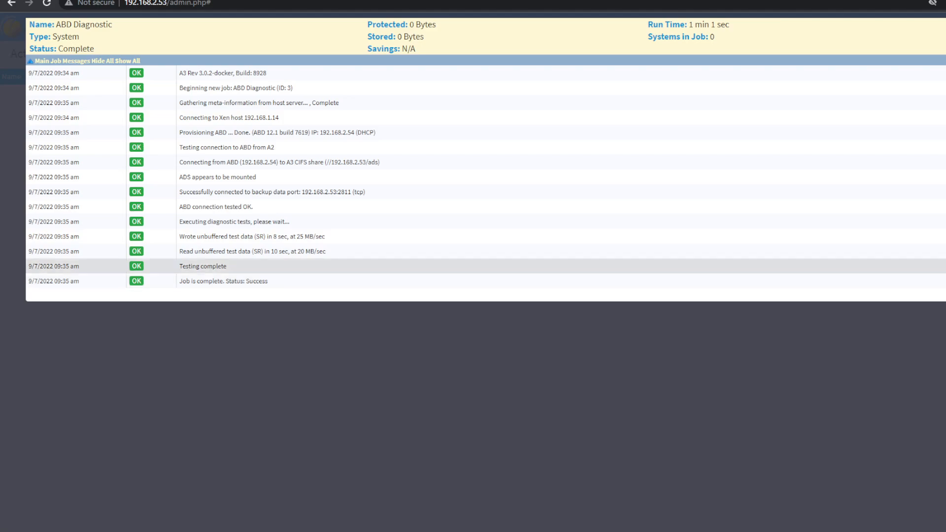
key("Escape")
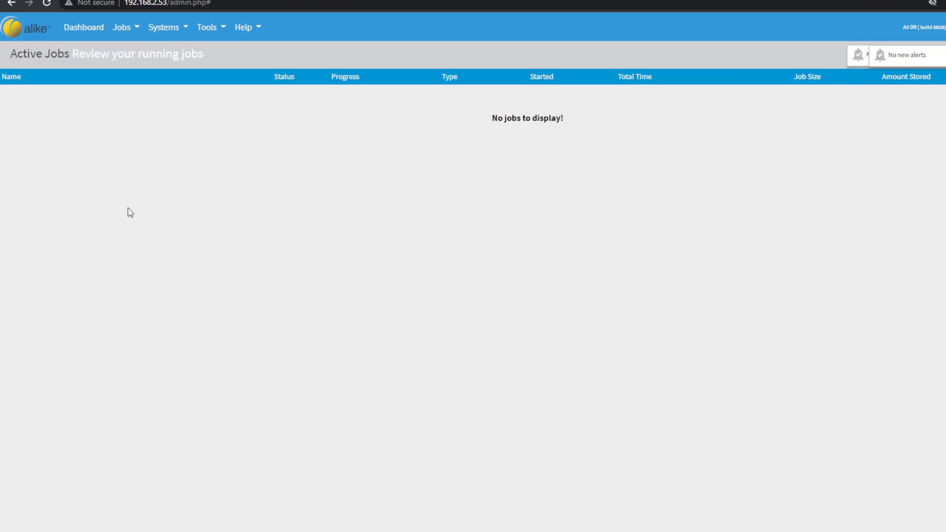
- Create a new scheduled backup job named Demo Job and make its job schedule inactive
left_click(138, 30)
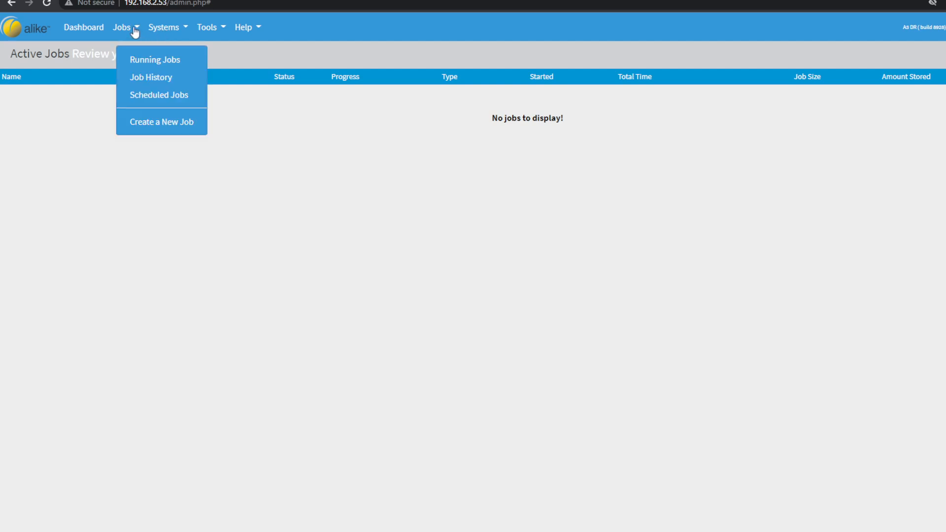
left_click(167, 101)
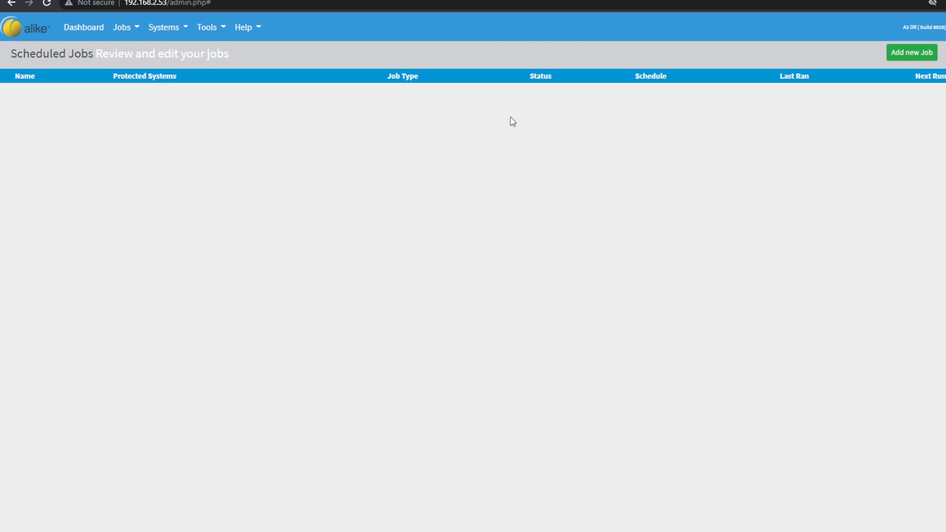
left_click(913, 53)
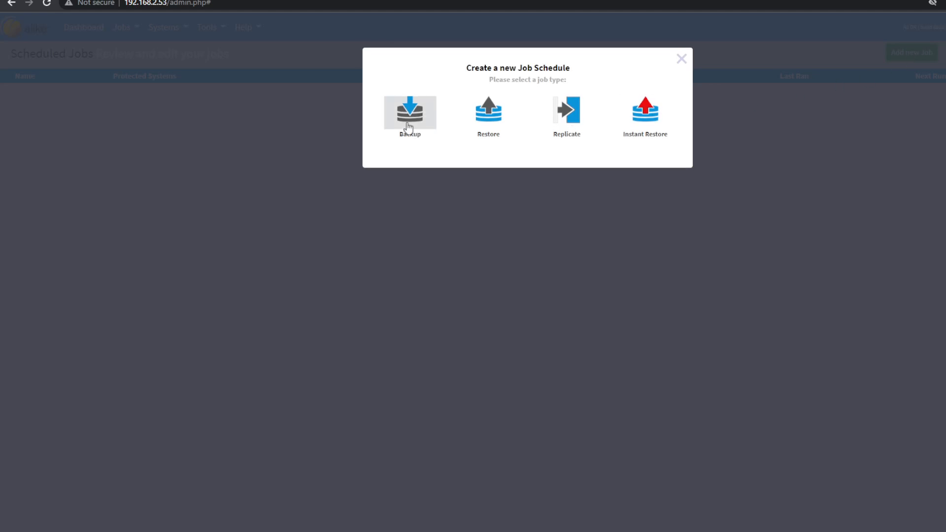
left_click(409, 126)
left_click_drag(210, 123, 92, 124)
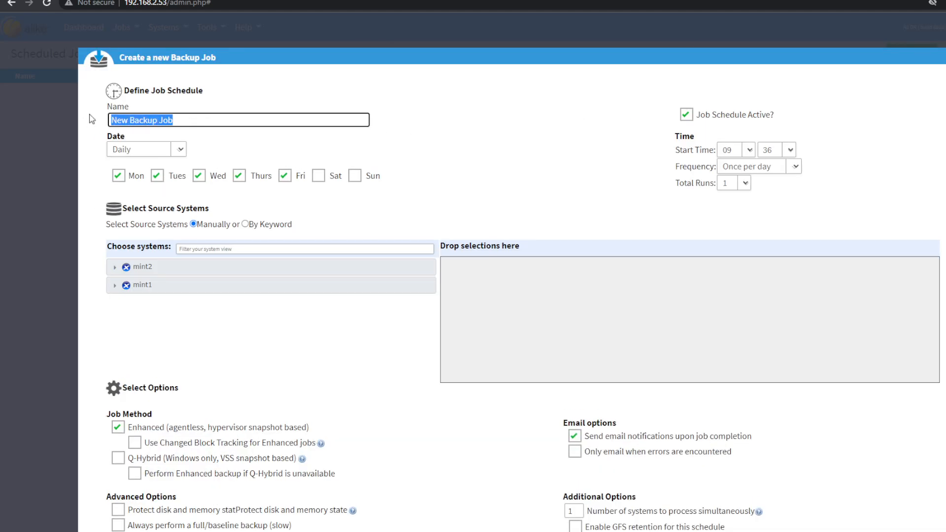
type("Demo Job")
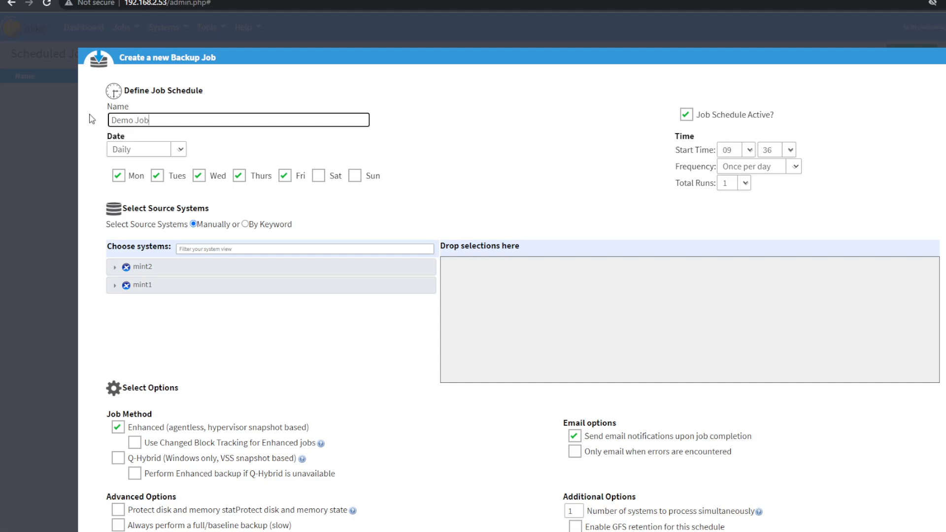
left_click(685, 120)
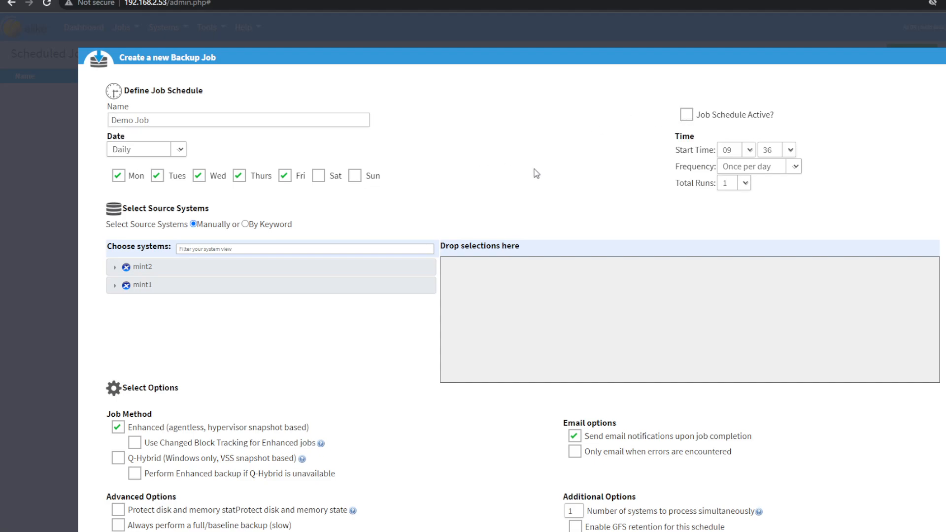
- Filter the source systems by "demo", add the Windows 2016 demo VM from host mint1 to the backup job and save it
left_click(216, 248)
type("demo")
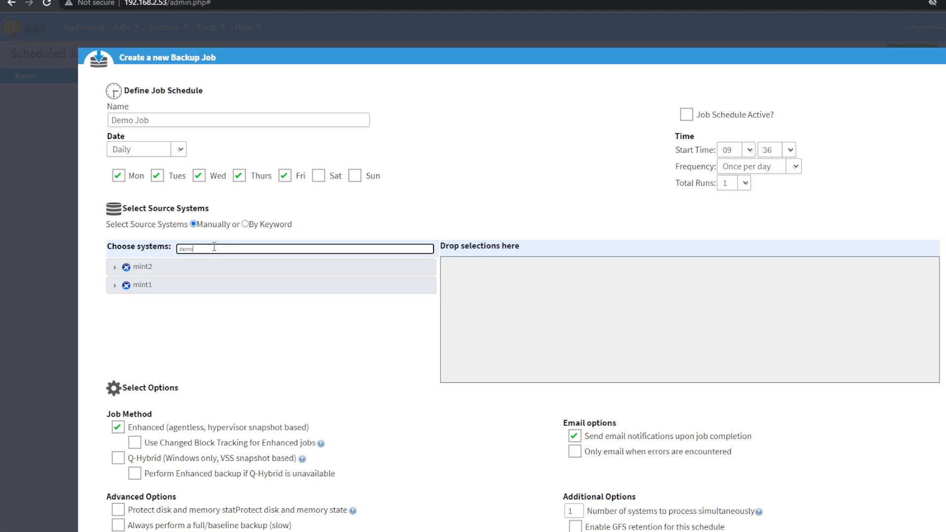
left_click(115, 267)
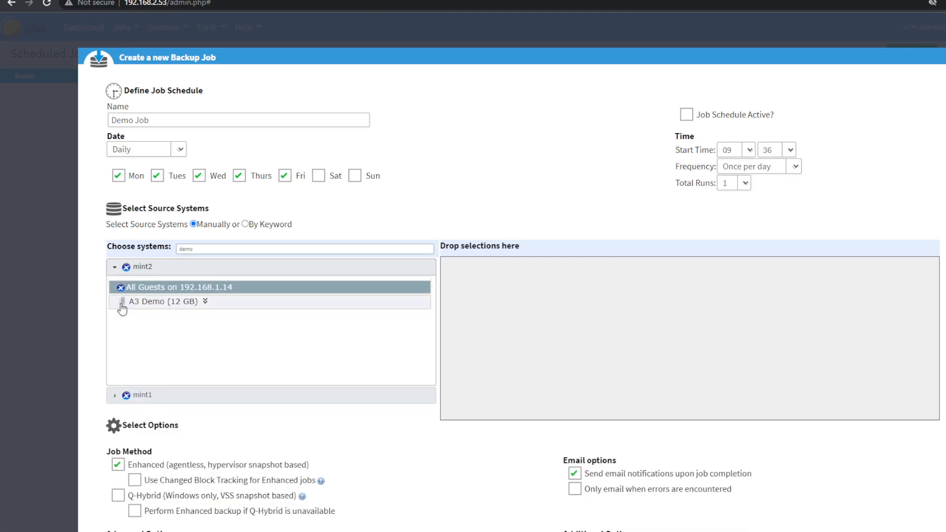
left_click(115, 396)
scroll(148, 357, "down", 1)
left_click_drag(194, 266, 654, 240)
scroll(618, 239, "down", 2)
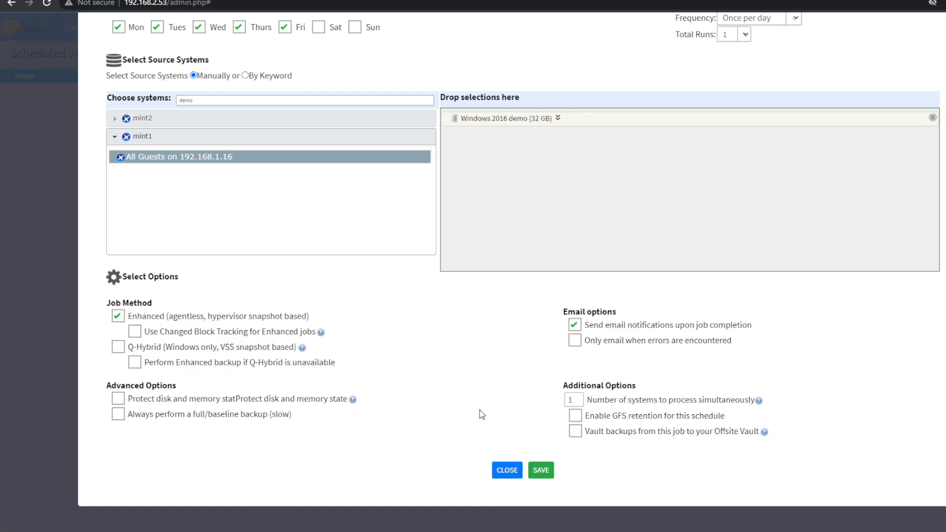
scroll(496, 377, "up", 1)
left_click(542, 470)
- Run the Demo Job backup immediately from the scheduled jobs list
left_click(12, 95)
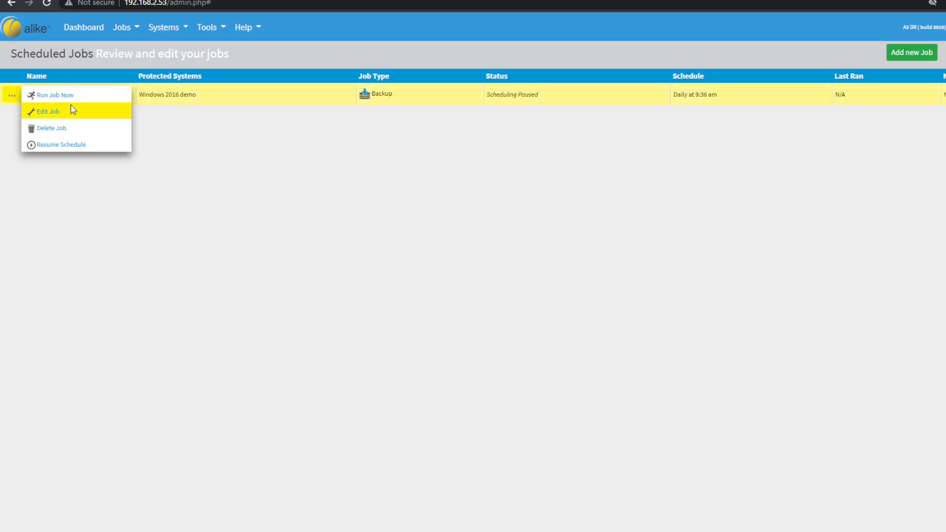
left_click(12, 96)
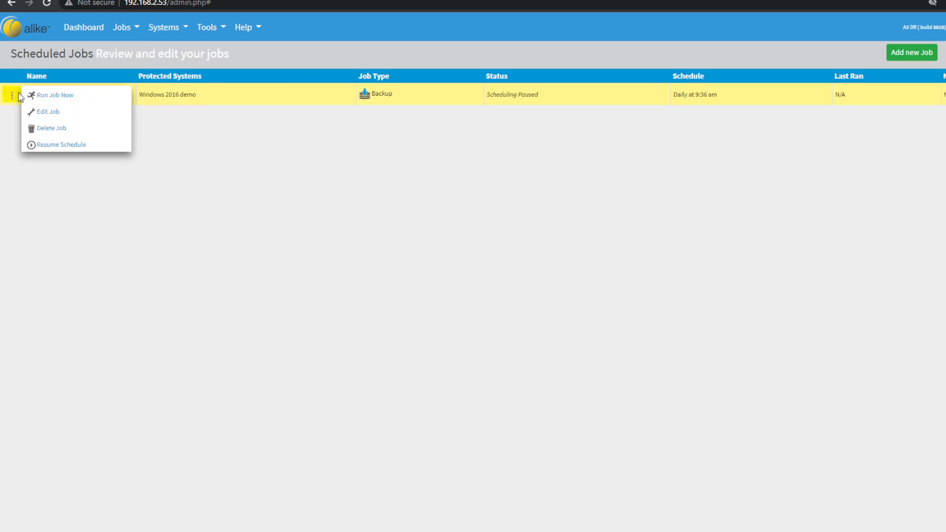
left_click(55, 97)
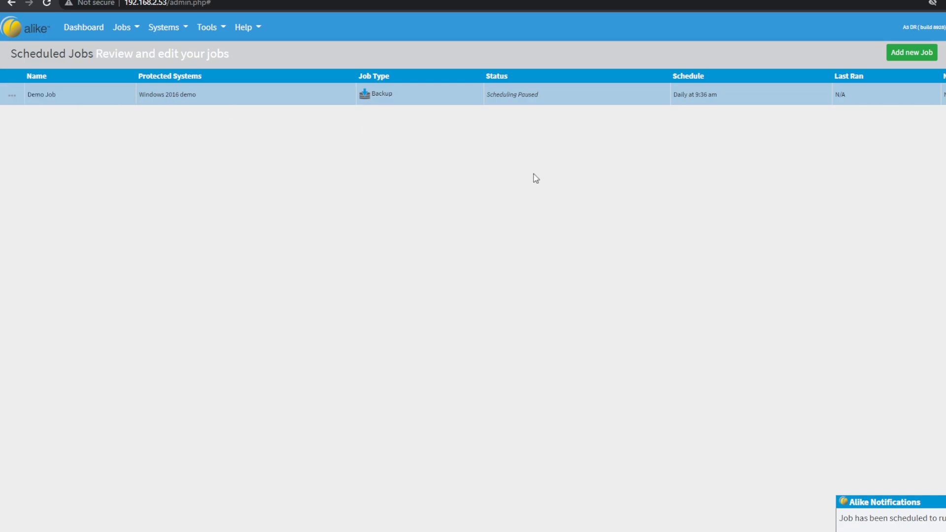
- Review the first Demo Job run's messages and the backup details of the protected Windows 2016 demo system
left_click(936, 58)
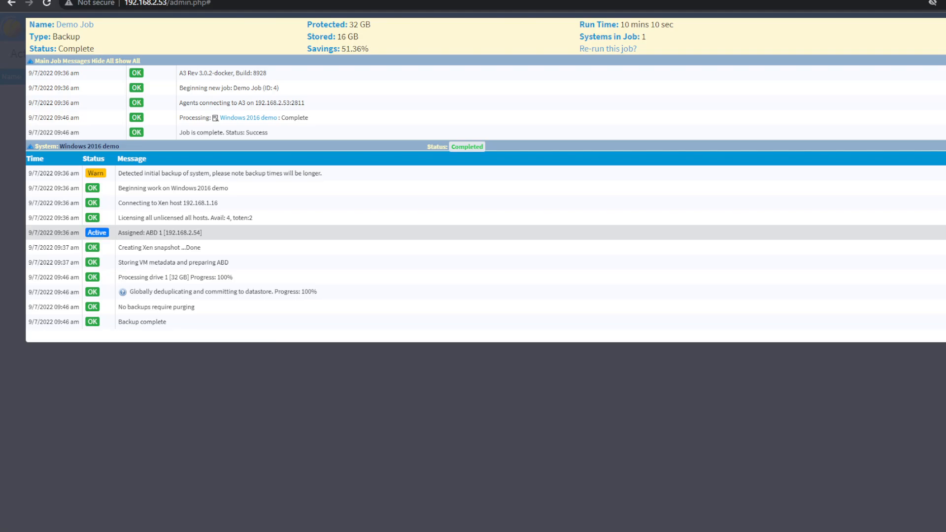
key("Escape")
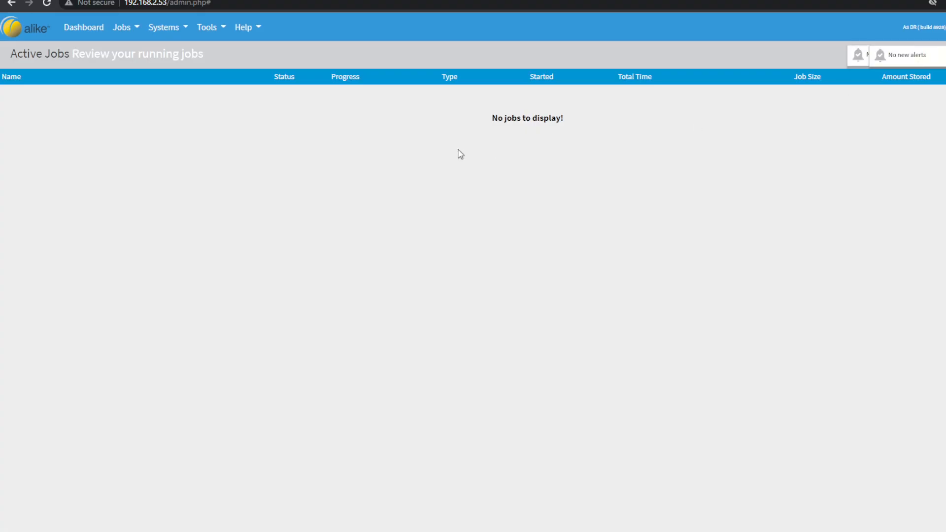
left_click(169, 26)
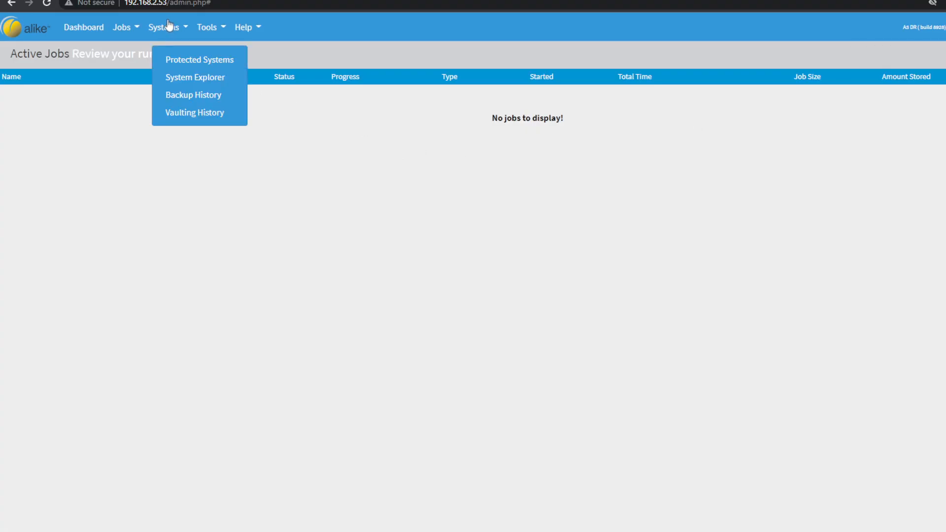
left_click(182, 59)
left_click(121, 104)
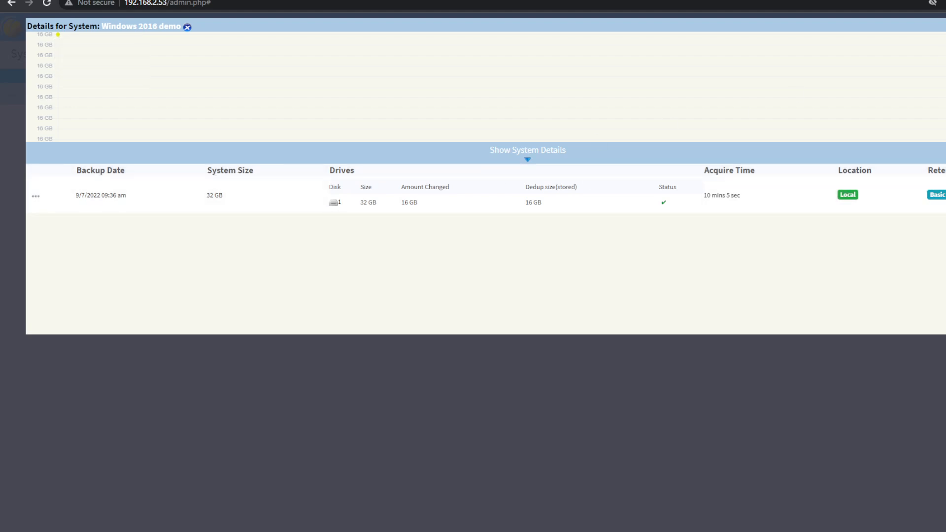
left_click(944, 25)
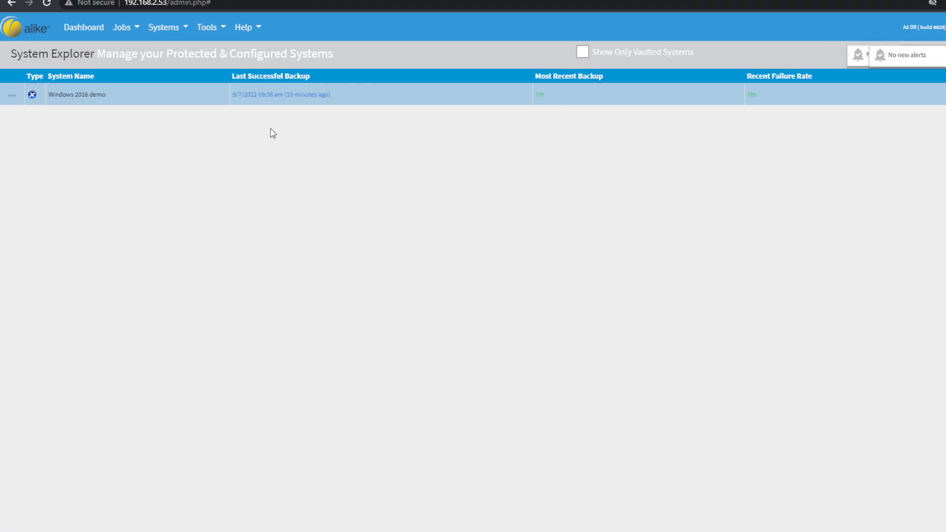
- Run the Demo Job immediately a second time from the scheduled jobs list and review its job messages
left_click(152, 35)
left_click(134, 30)
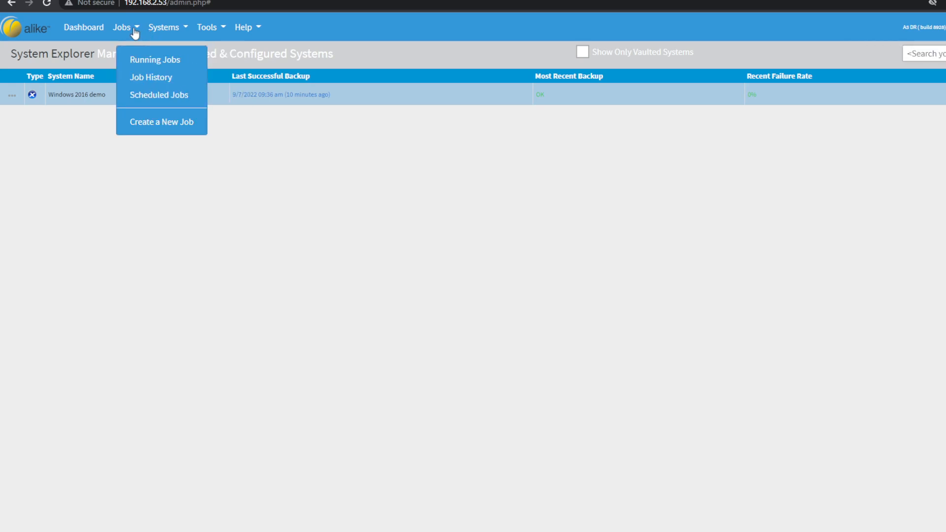
left_click(155, 34)
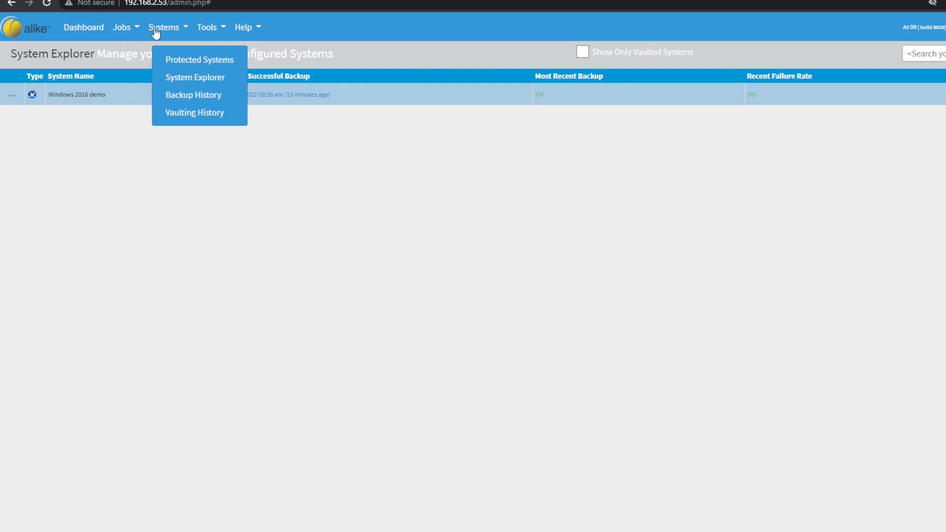
left_click(127, 28)
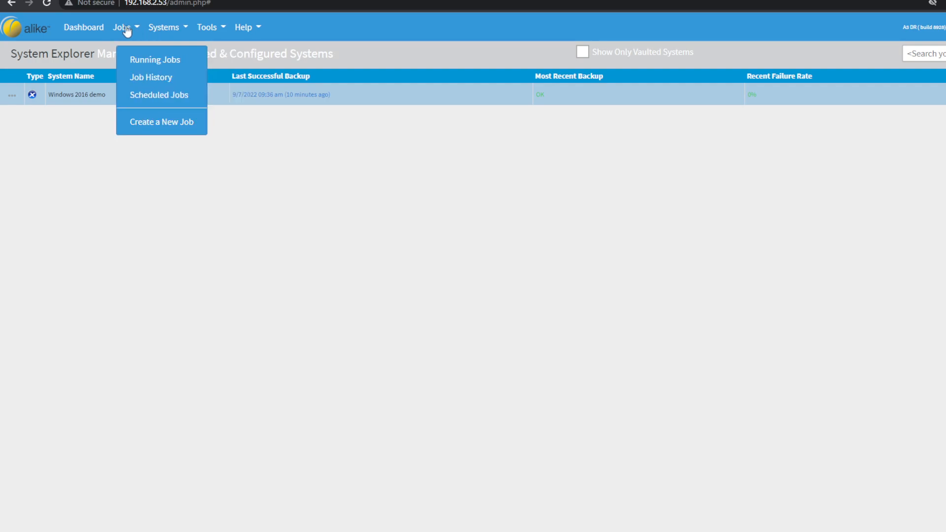
left_click(148, 97)
left_click(17, 98)
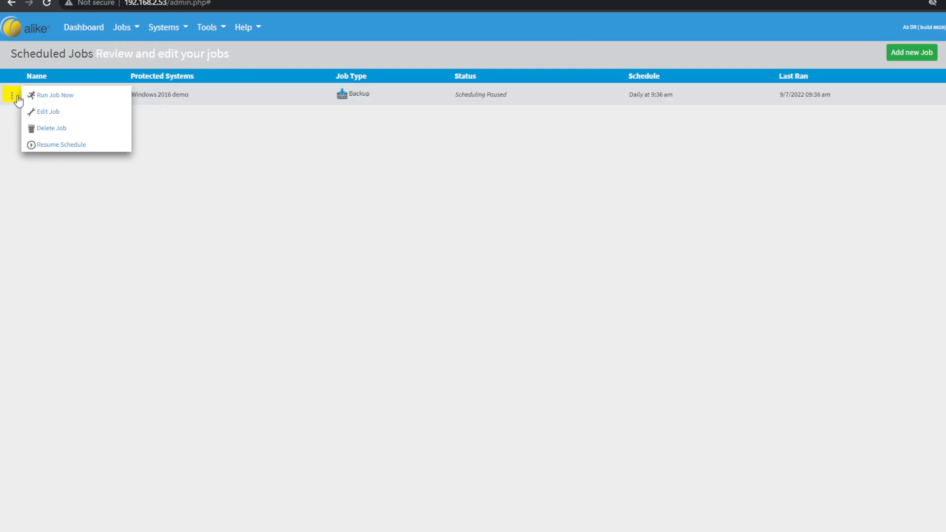
left_click(50, 96)
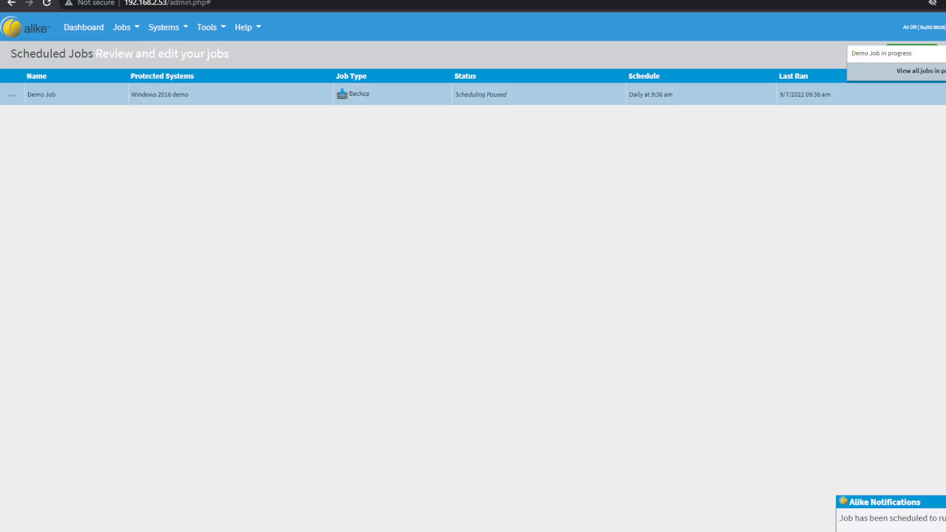
left_click(882, 53)
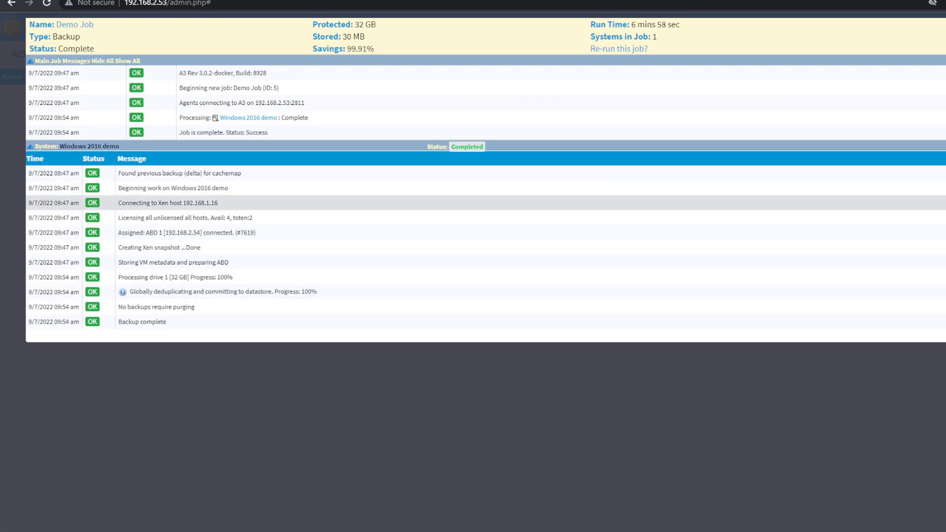
key("Escape")
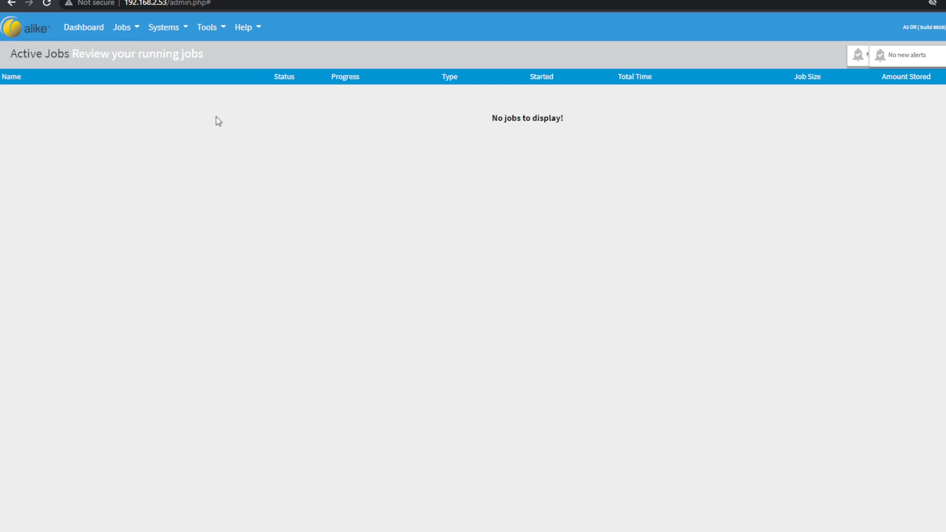
- Examine the protected Windows 2016 demo system's backup details, comparing the deduplicated stored size of the newest backup with the first one
left_click(170, 29)
left_click(193, 57)
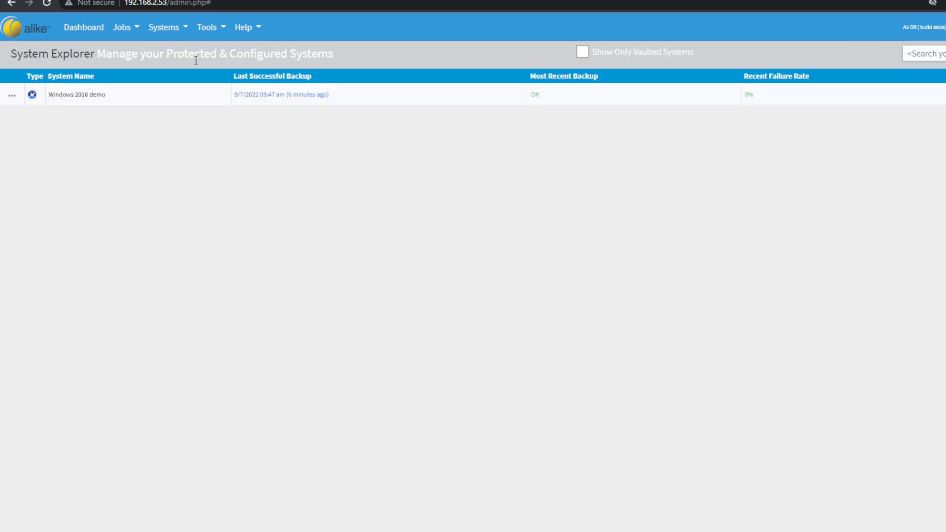
left_click(175, 101)
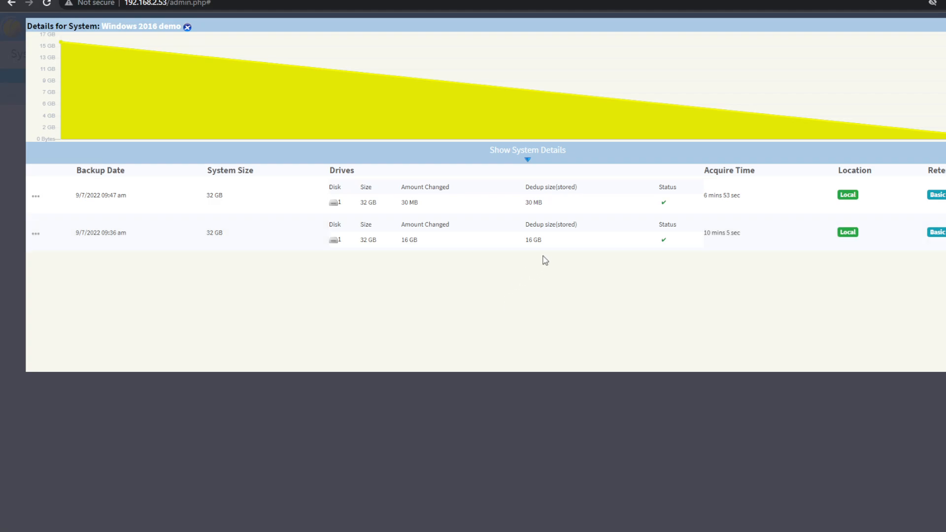
left_click_drag(544, 203, 520, 206)
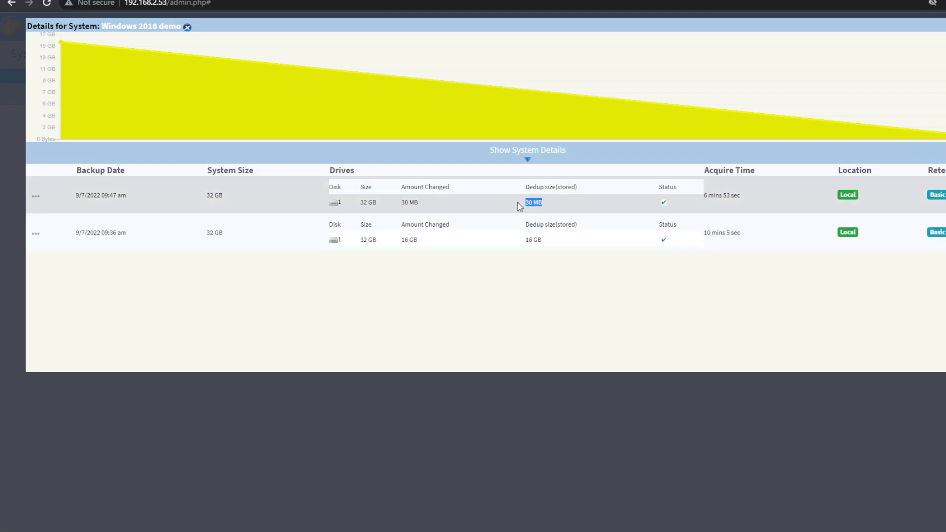
left_click(528, 202)
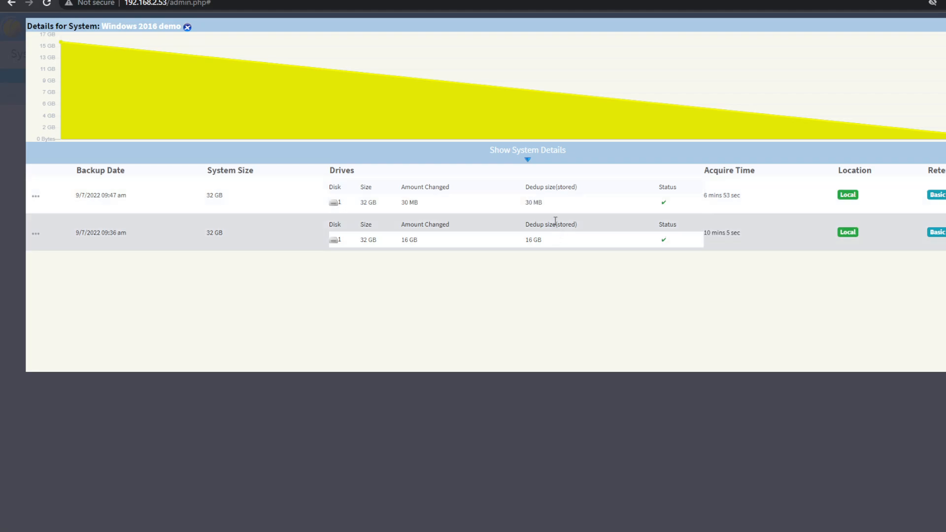
left_click_drag(546, 204, 527, 199)
left_click(527, 199)
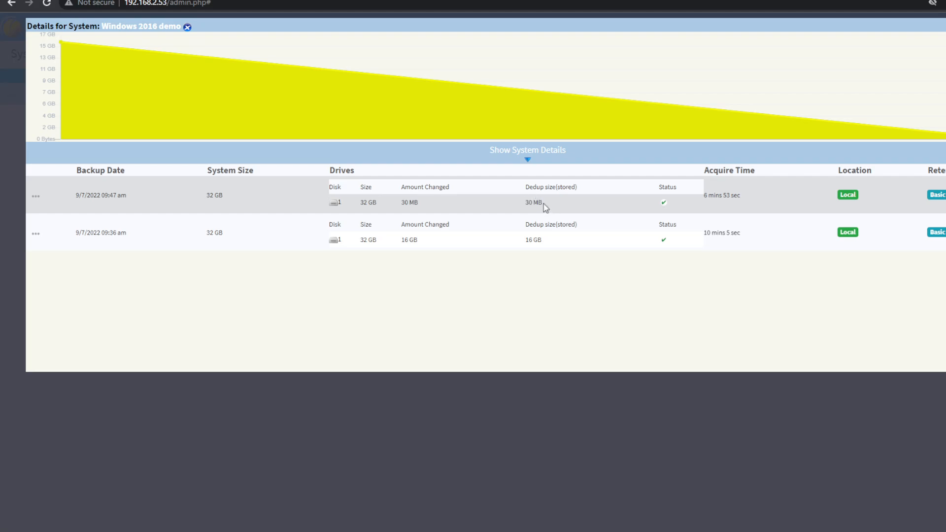